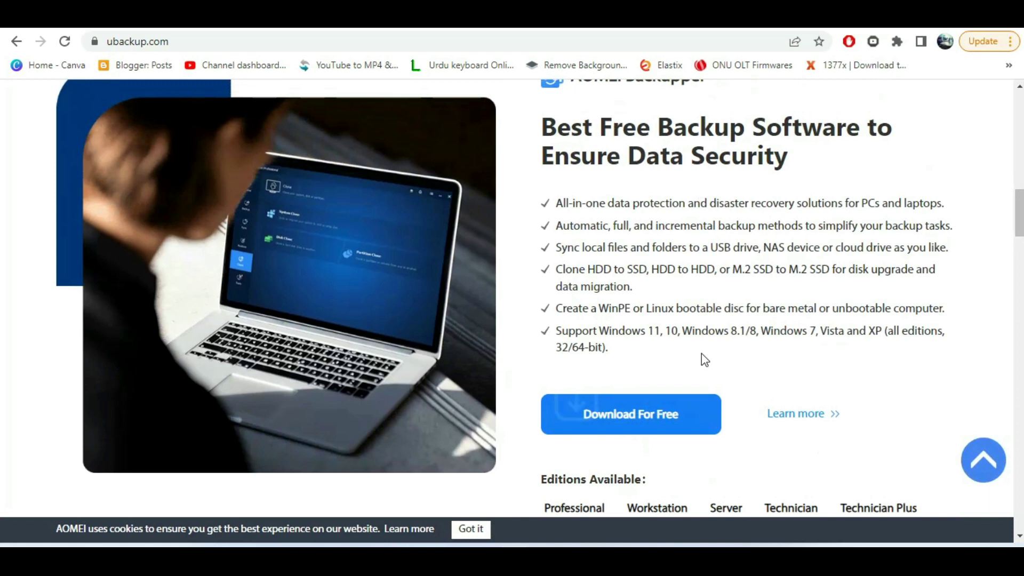
Download the AOMEI Backupper Standard freeware, choosing to show the completed download if the file already exists, and run its installer.
click(650, 357)
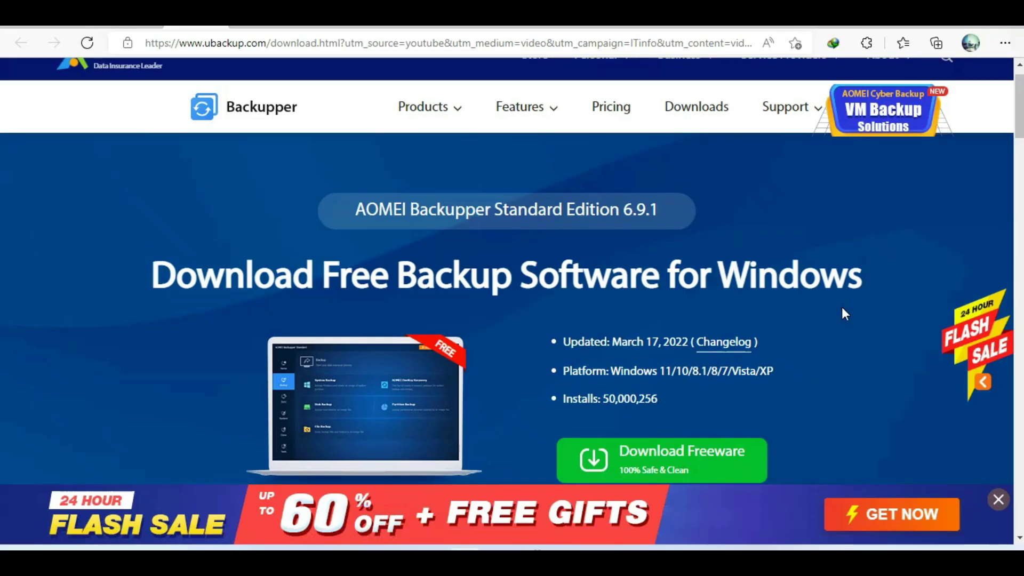
double_click(293, 43)
click(247, 184)
drag(586, 372, 799, 377)
click(799, 377)
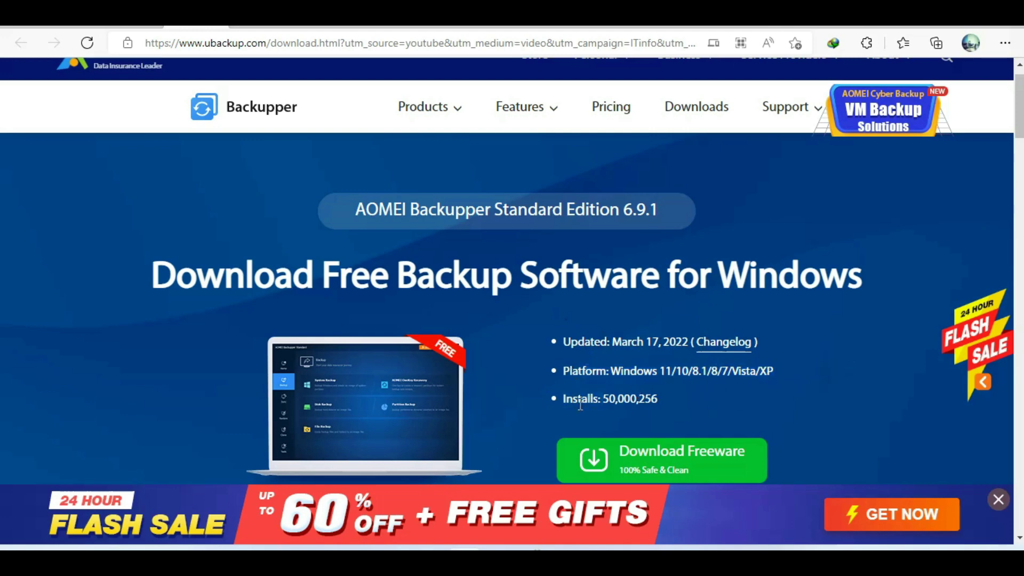
click(709, 466)
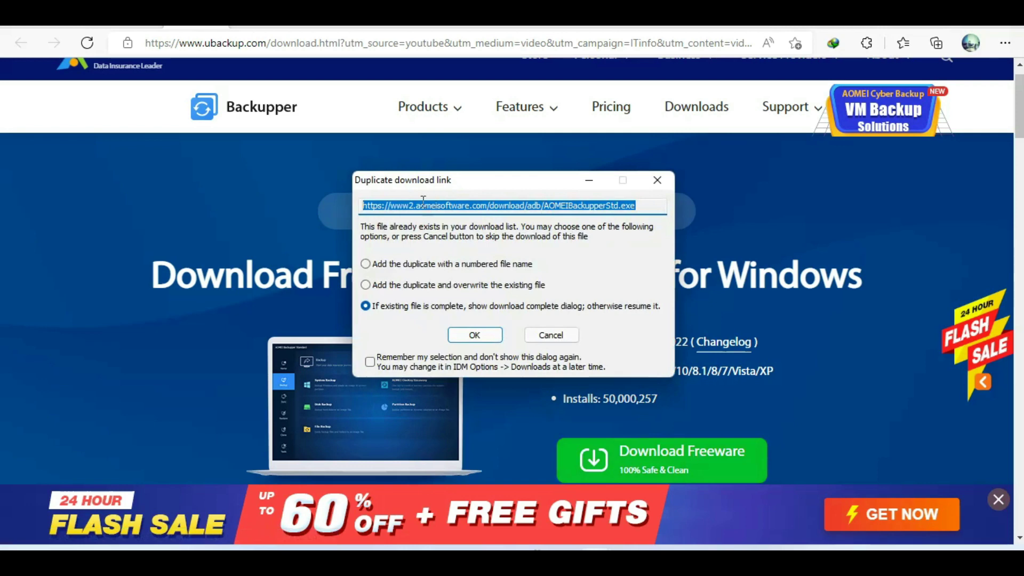
click(544, 336)
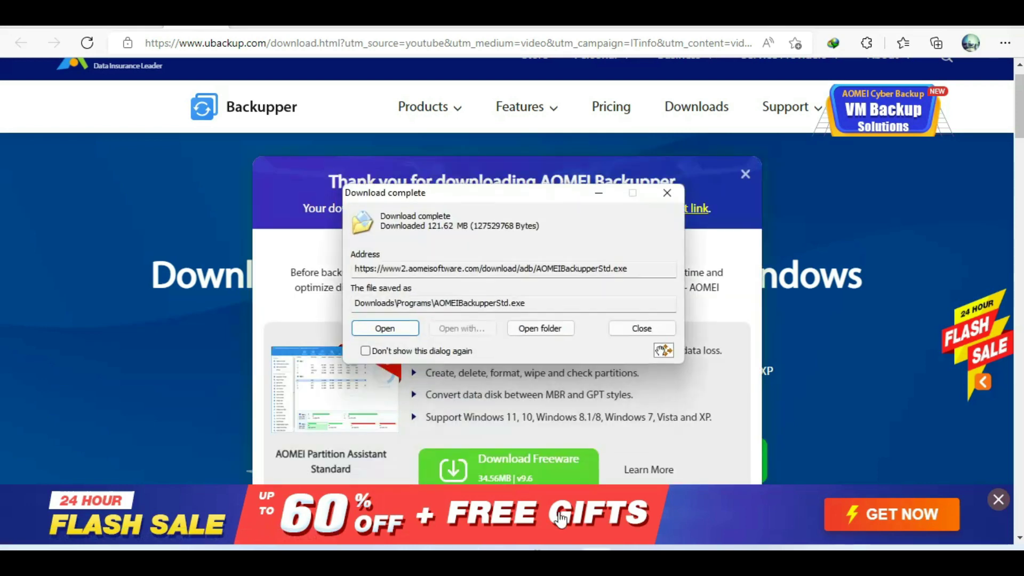
click(385, 328)
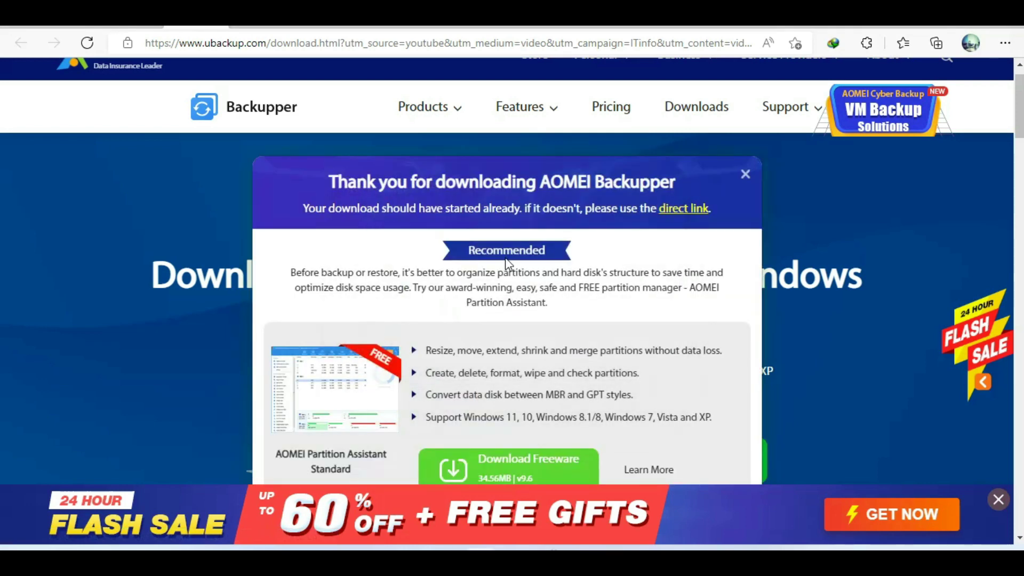
click(746, 175)
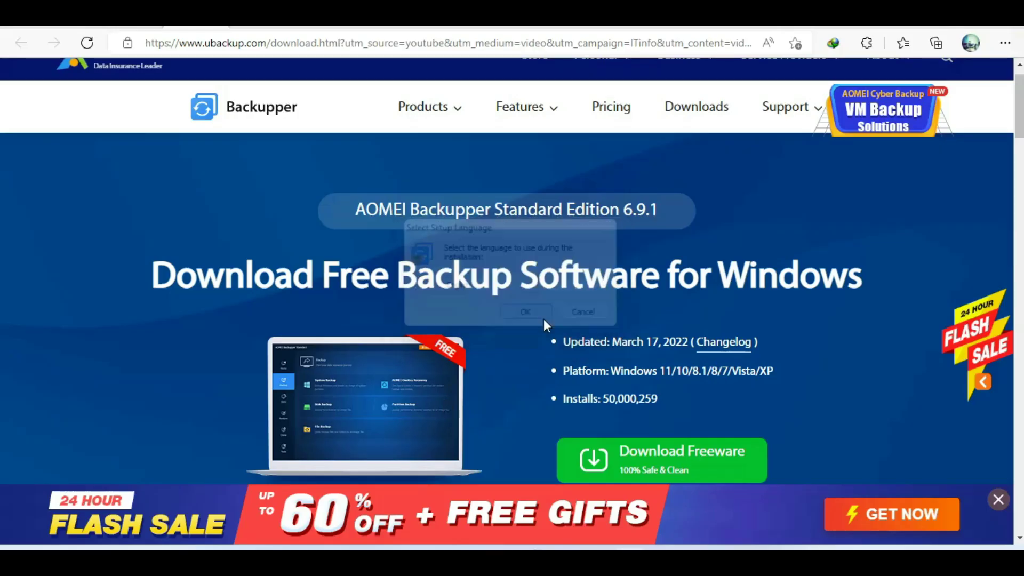
Install AOMEI Backupper Standard to C:\Program Files (x86)\AOMEI and launch it once setup completes.
click(345, 431)
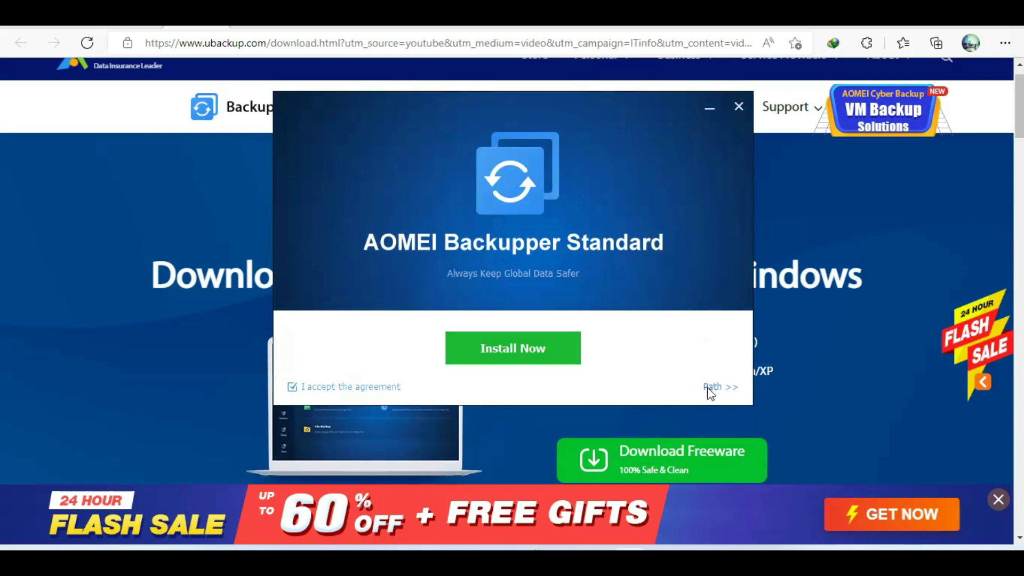
click(731, 387)
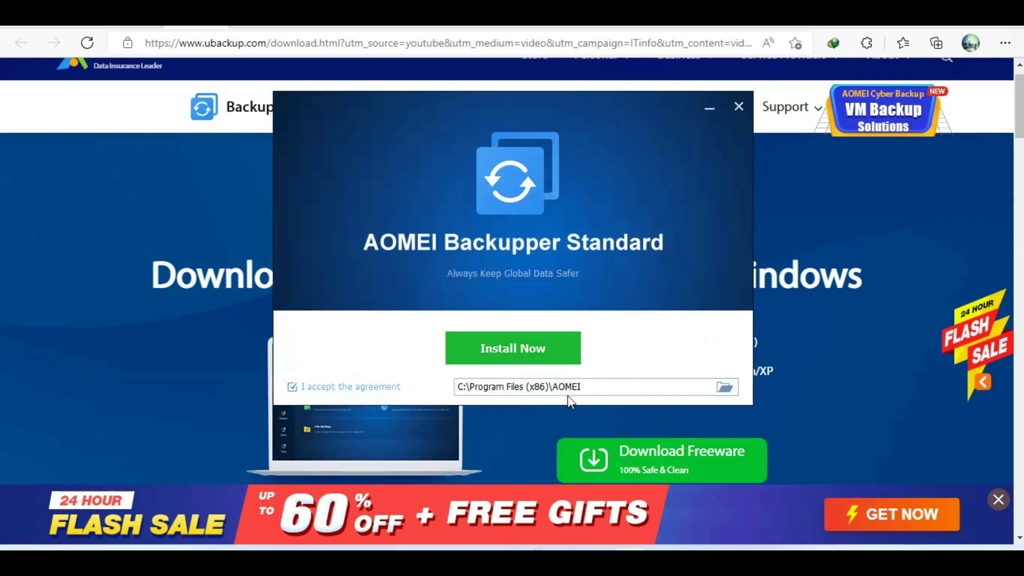
click(518, 349)
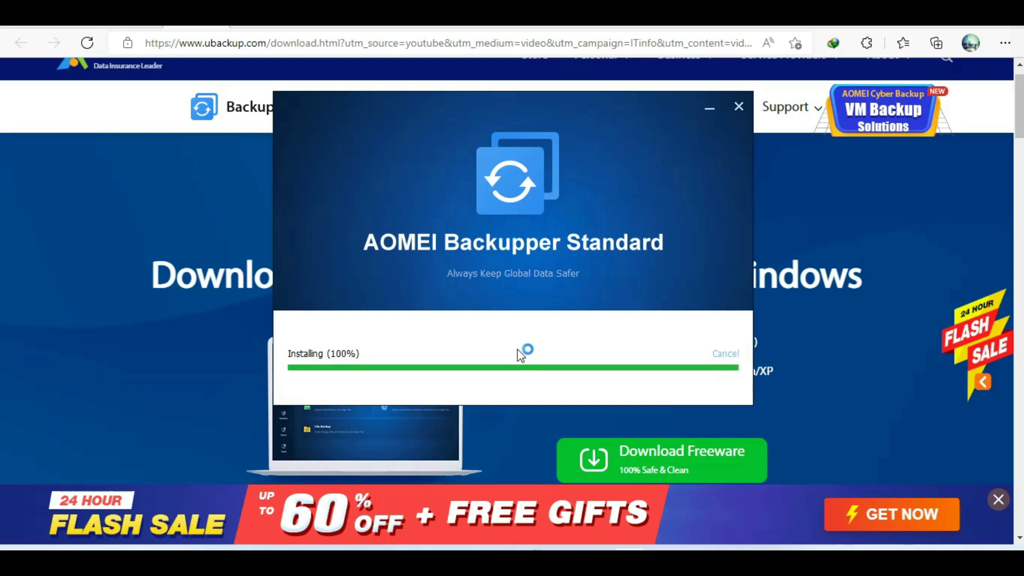
click(517, 349)
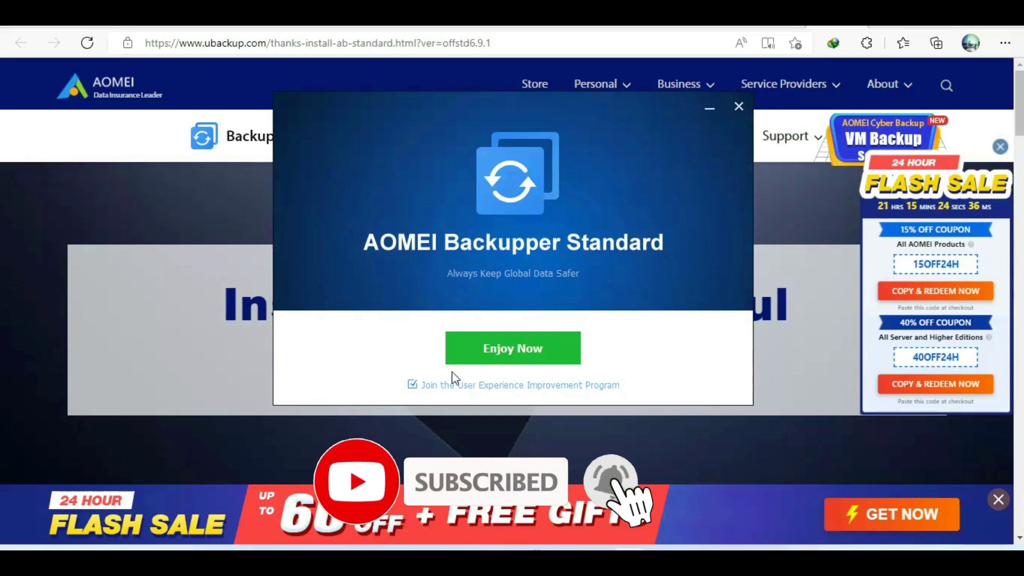
click(514, 357)
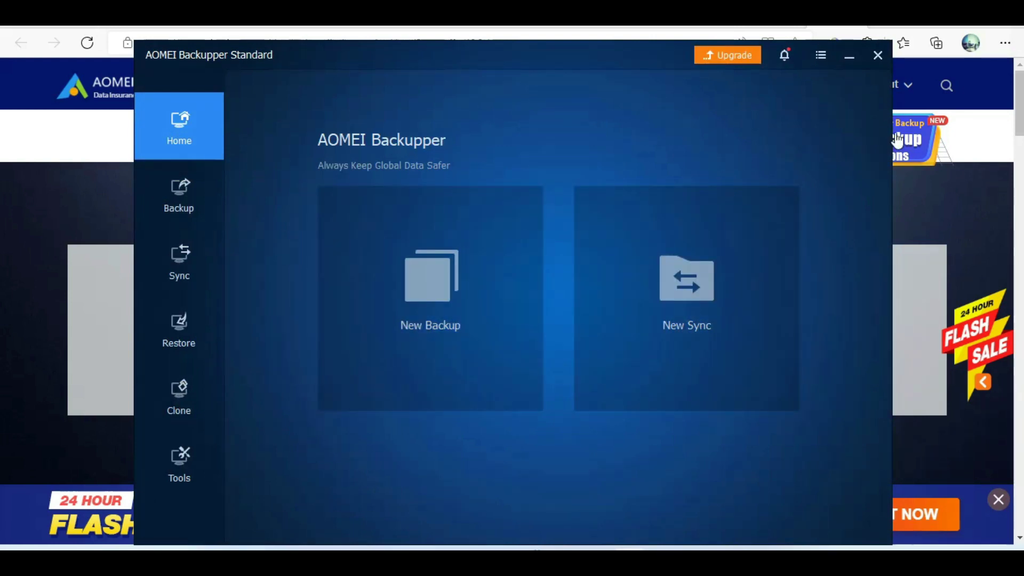
Register the program by pasting the license code and acknowledge the registration.
click(821, 56)
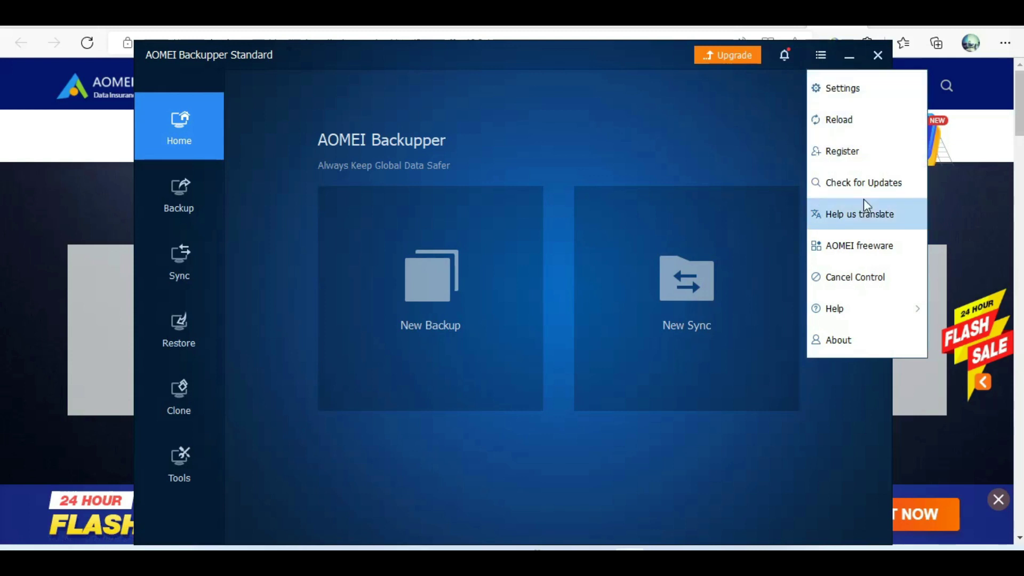
click(863, 154)
click(576, 290)
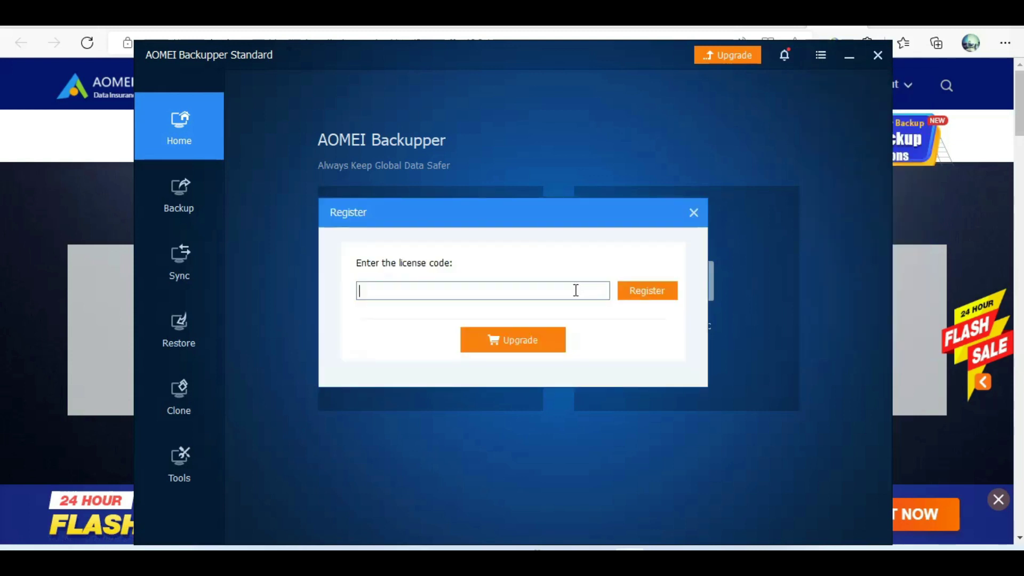
key(ctrl+v)
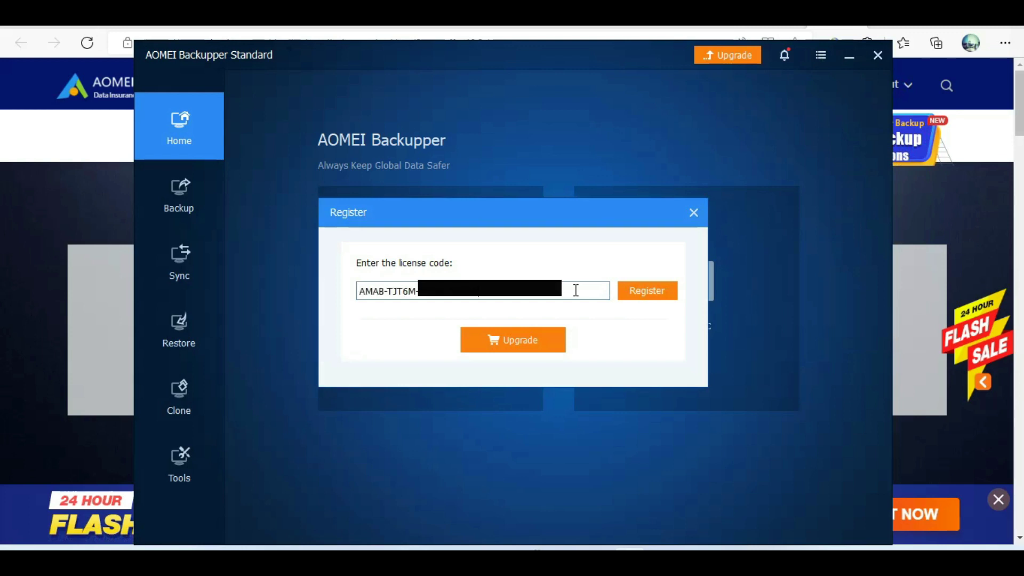
click(651, 295)
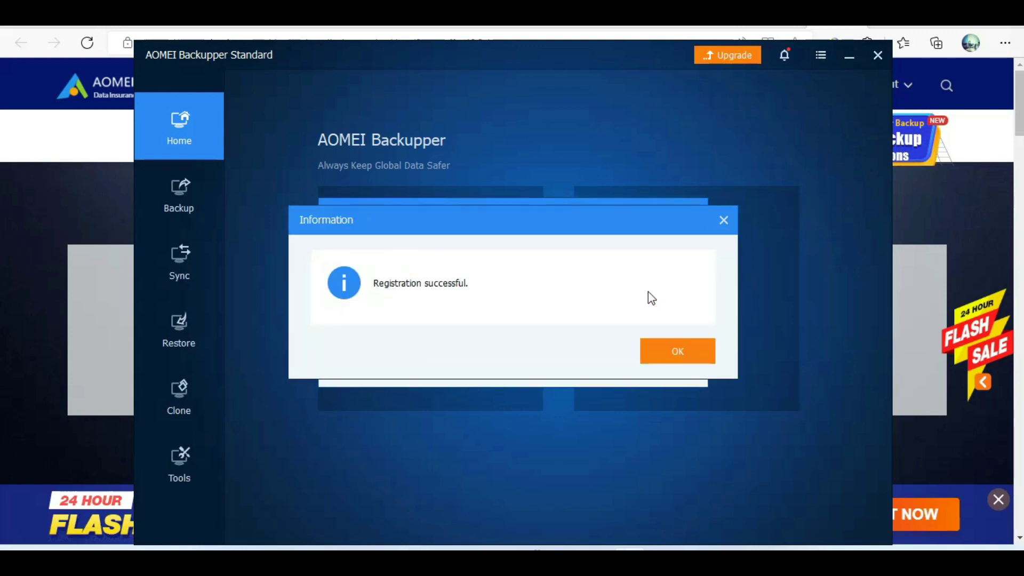
click(672, 352)
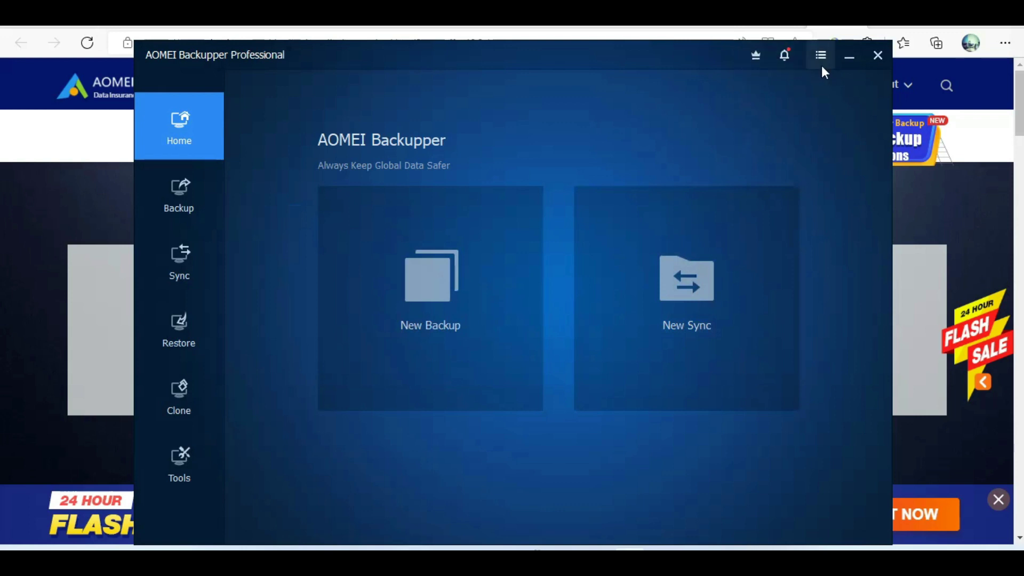
Look through the options offered for Backup, Sync, Restore and Clone.
click(186, 203)
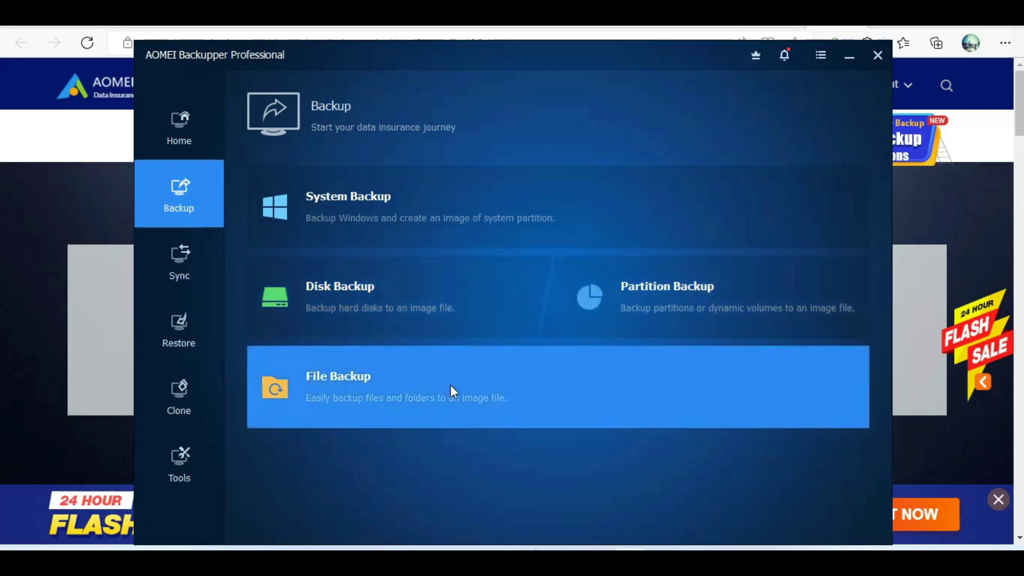
click(186, 272)
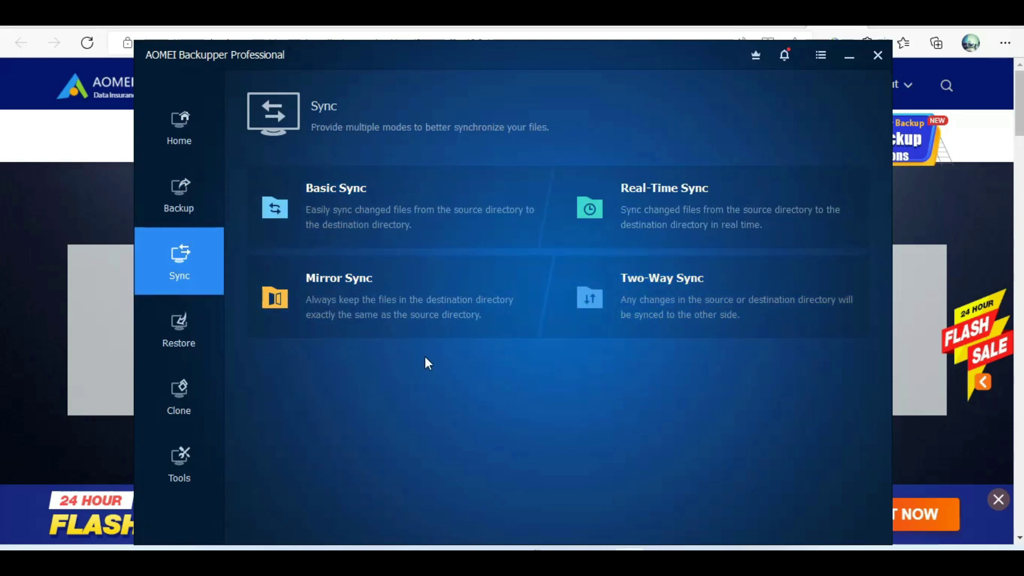
click(184, 323)
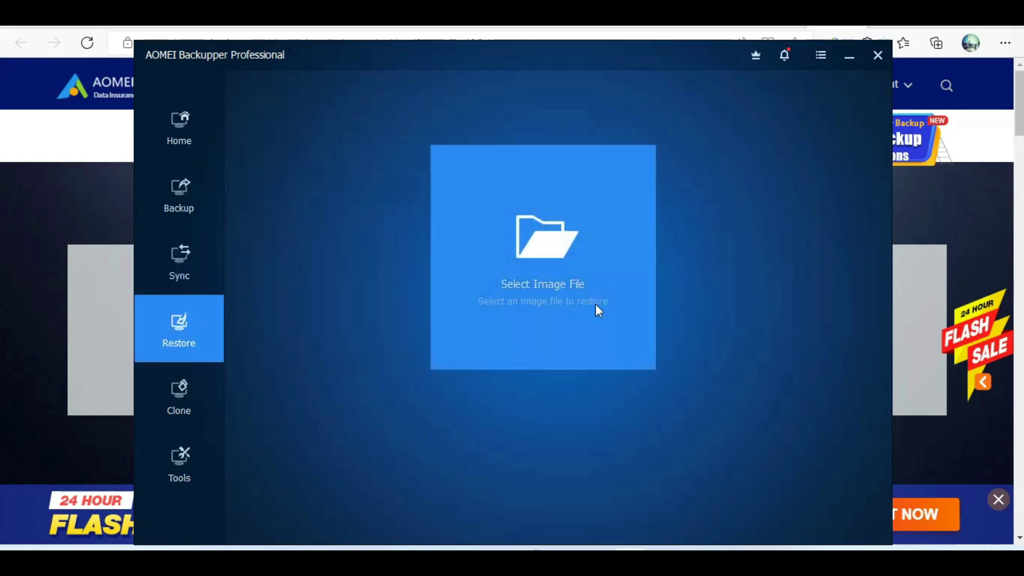
click(198, 412)
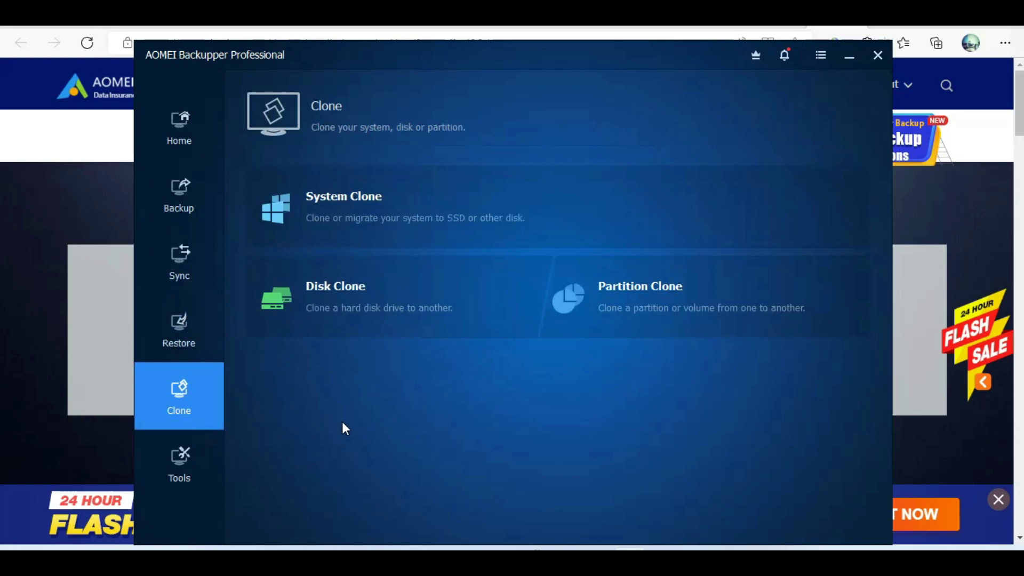
Examine the whole Tools collection, view the AOMEI Partition Assistant web page and return to the program.
click(190, 468)
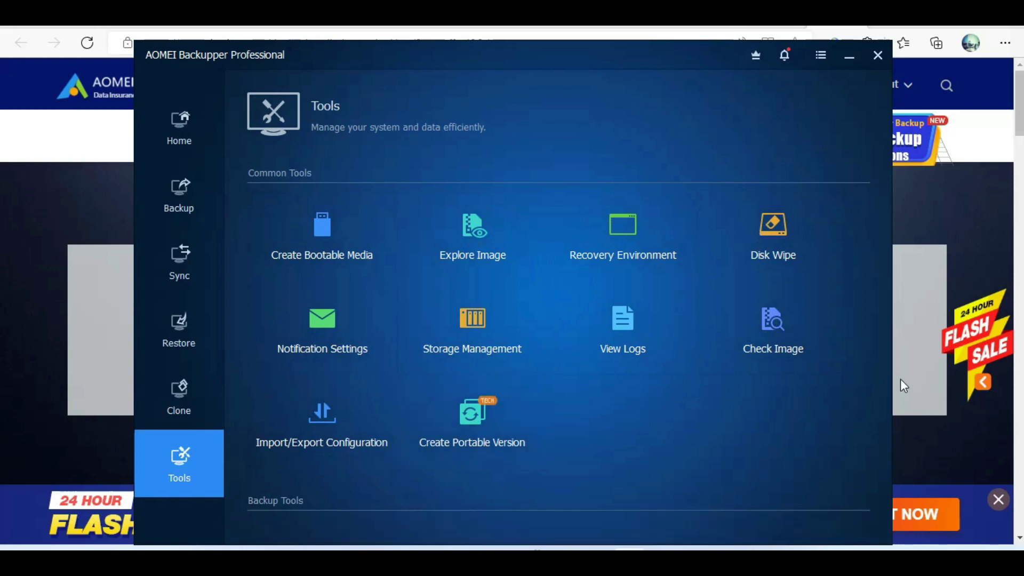
drag(880, 340, 888, 537)
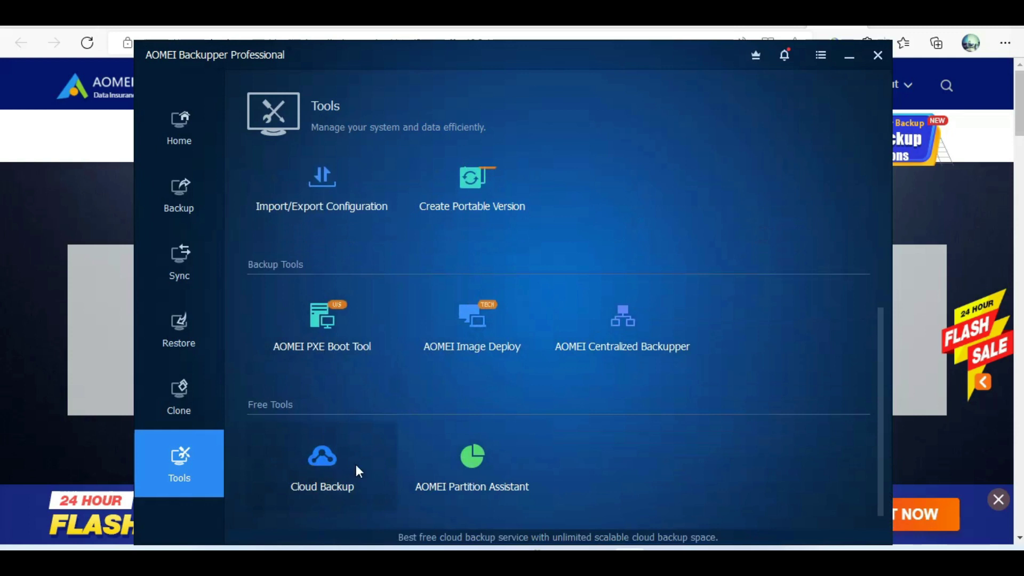
click(486, 465)
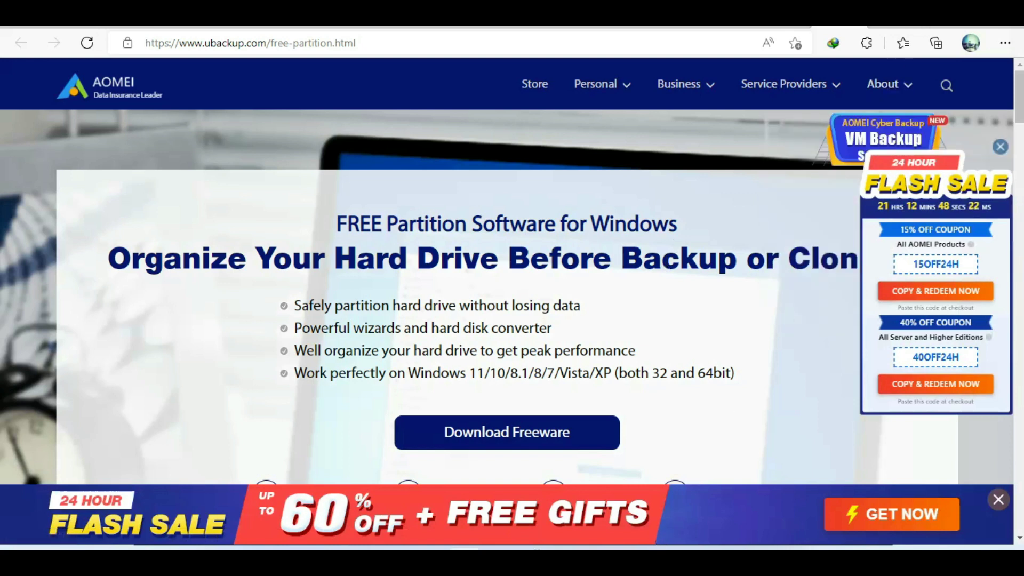
click(652, 545)
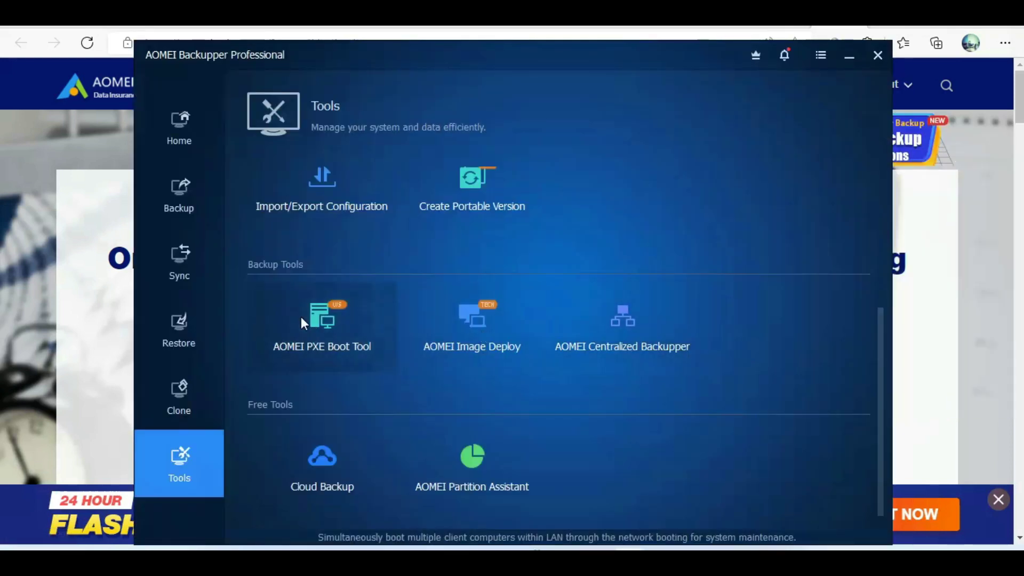
Review the Home and Backup pages and see where the New Sync shortcut leads.
click(172, 118)
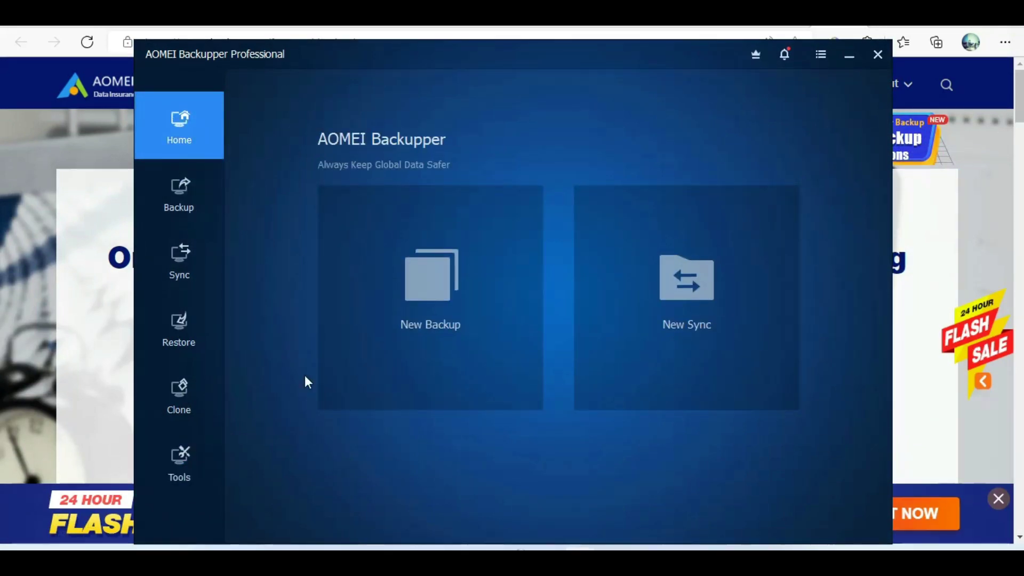
click(193, 201)
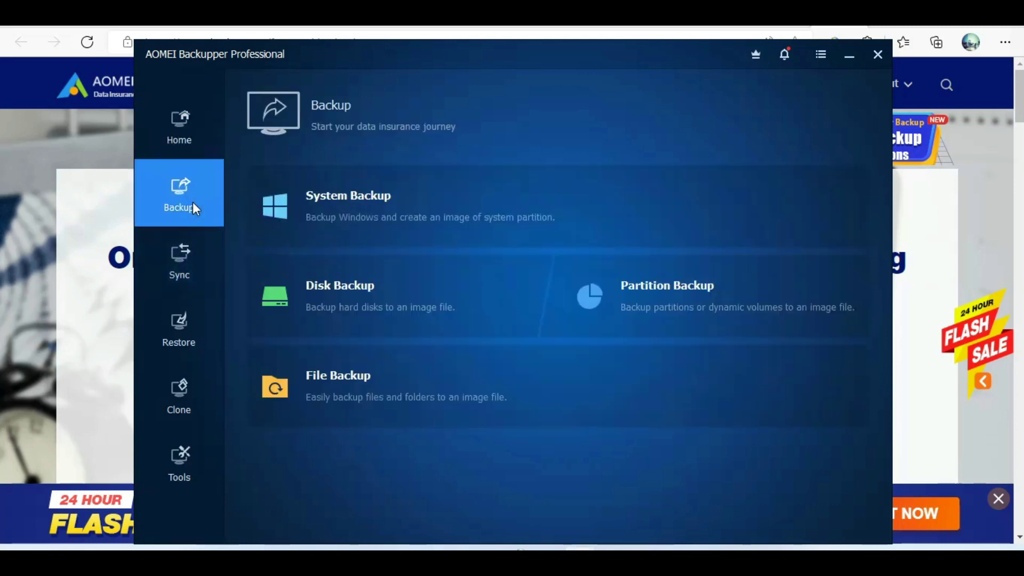
click(187, 136)
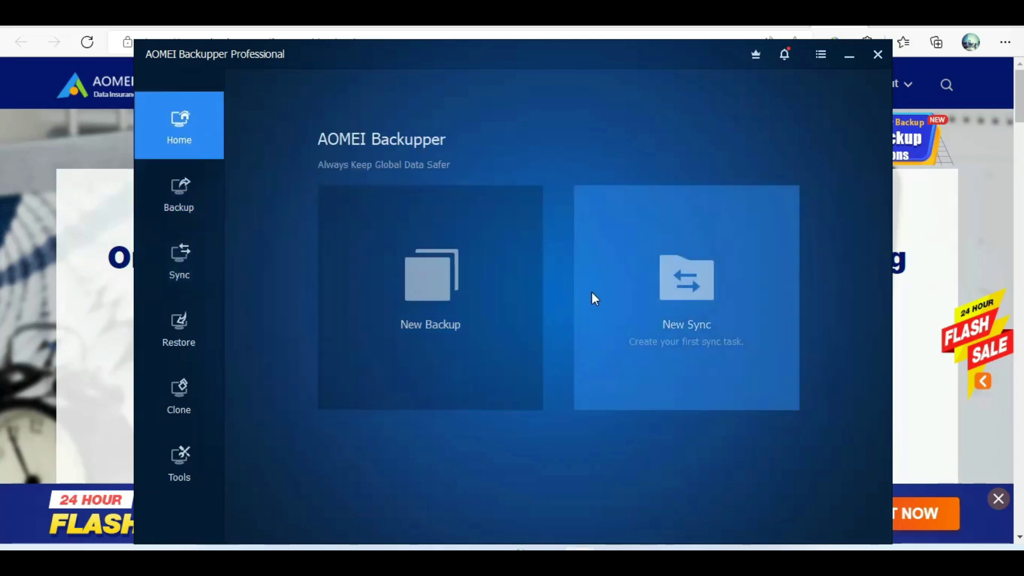
click(697, 302)
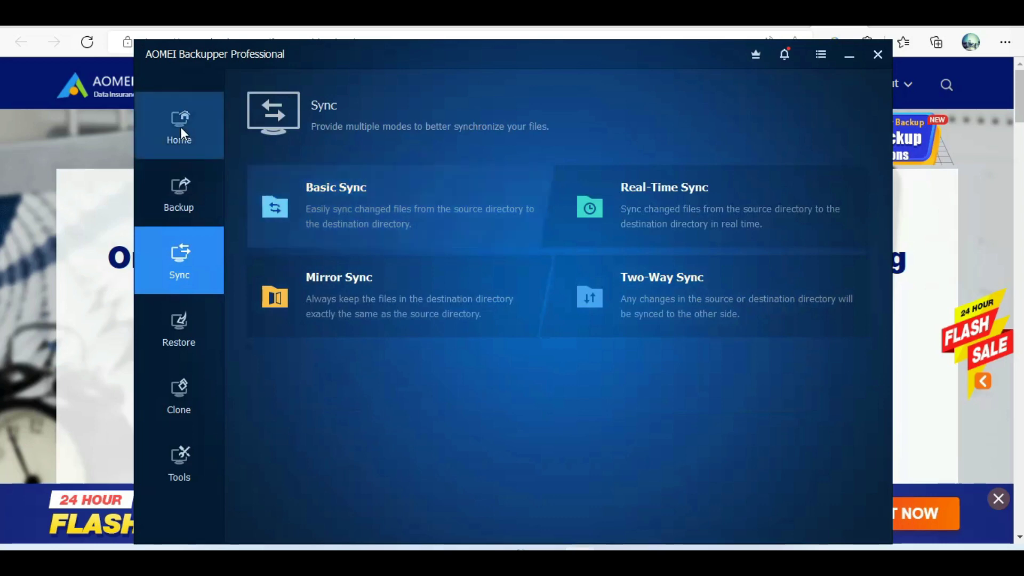
Start a new backup from the Home page and choose System Backup as its type.
click(179, 126)
click(375, 234)
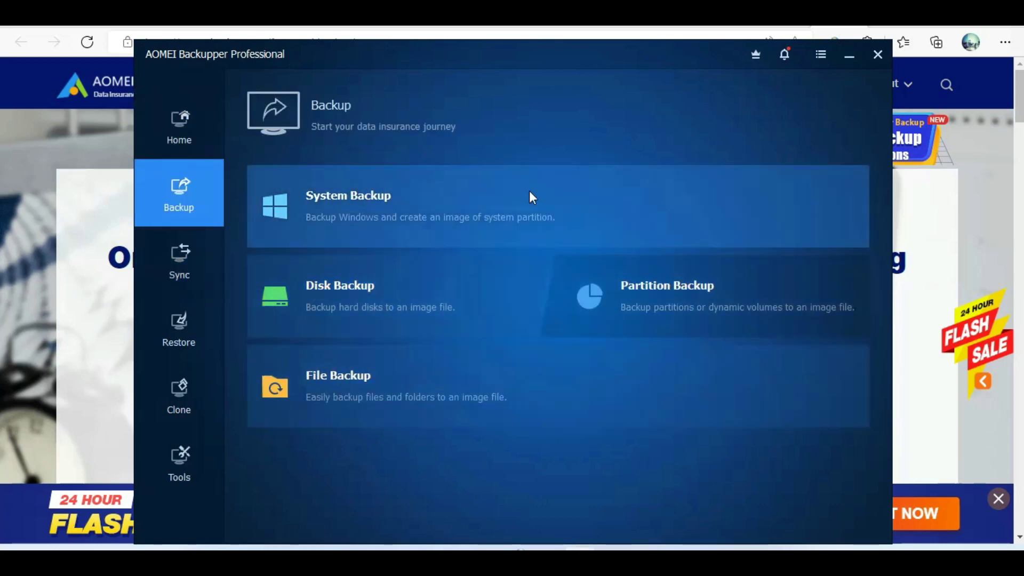
click(334, 206)
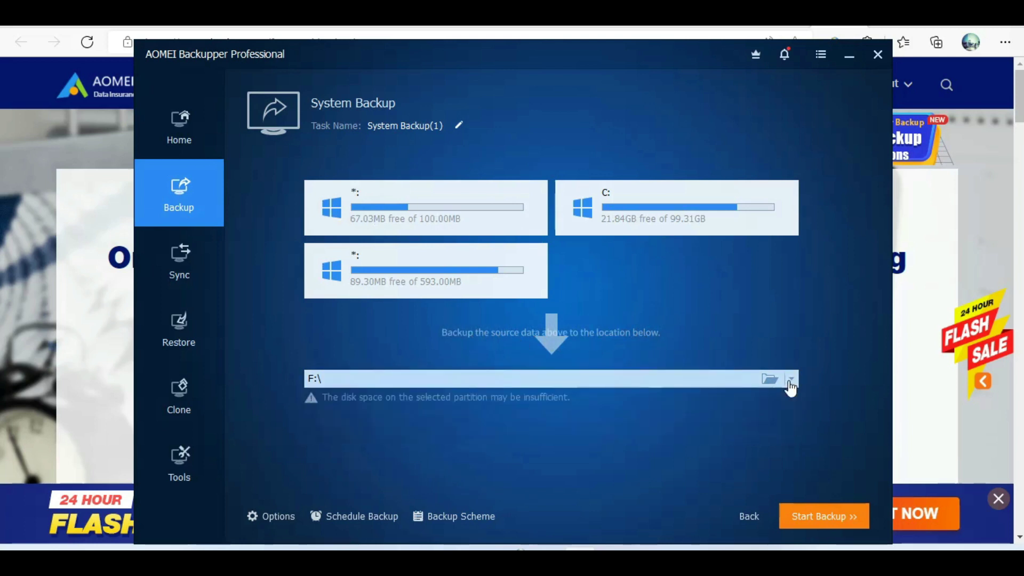
click(790, 380)
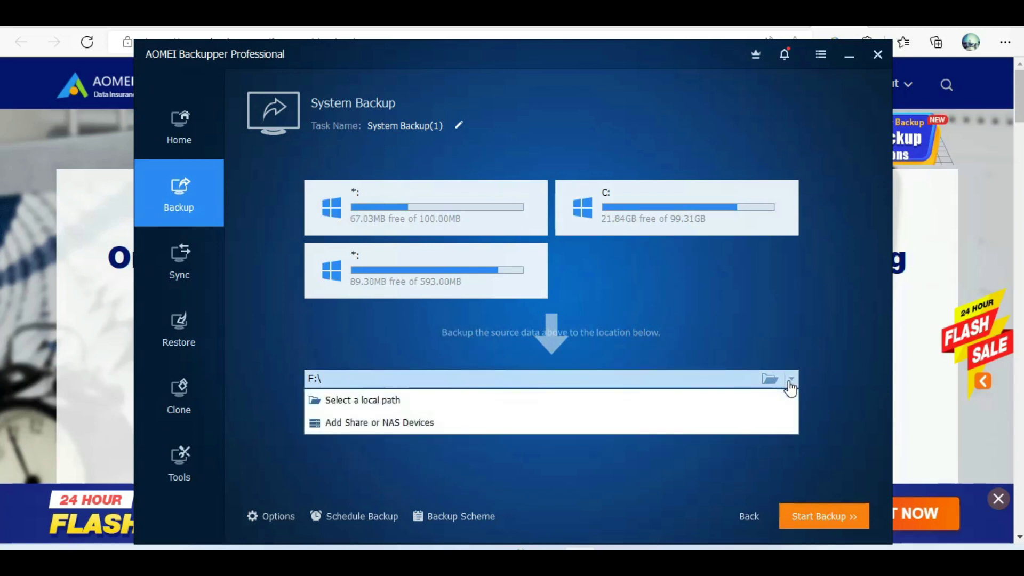
click(725, 423)
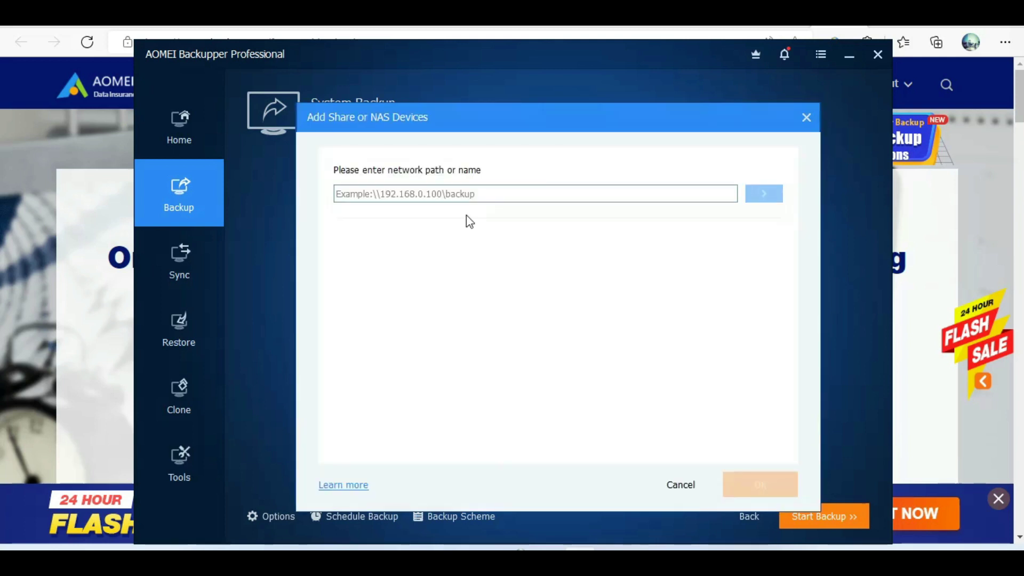
click(488, 195)
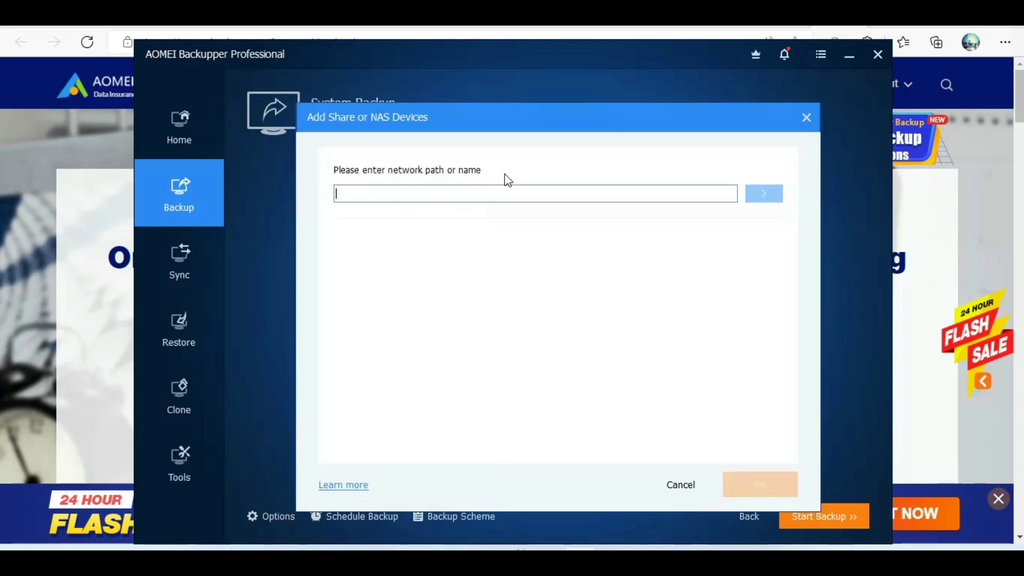
click(683, 489)
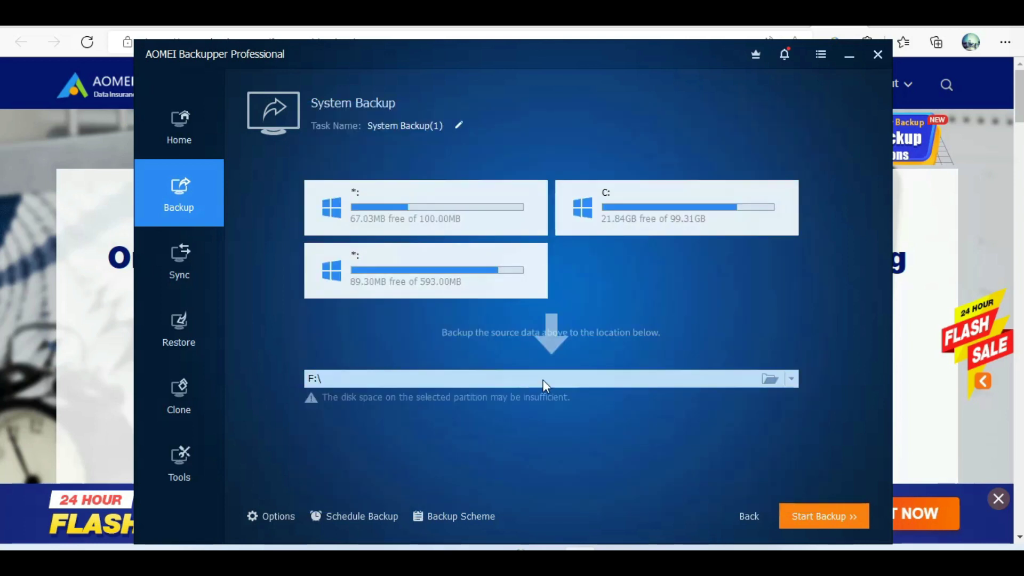
Set the destination of the system backup to the Backup folder on drive F.
click(771, 379)
click(340, 269)
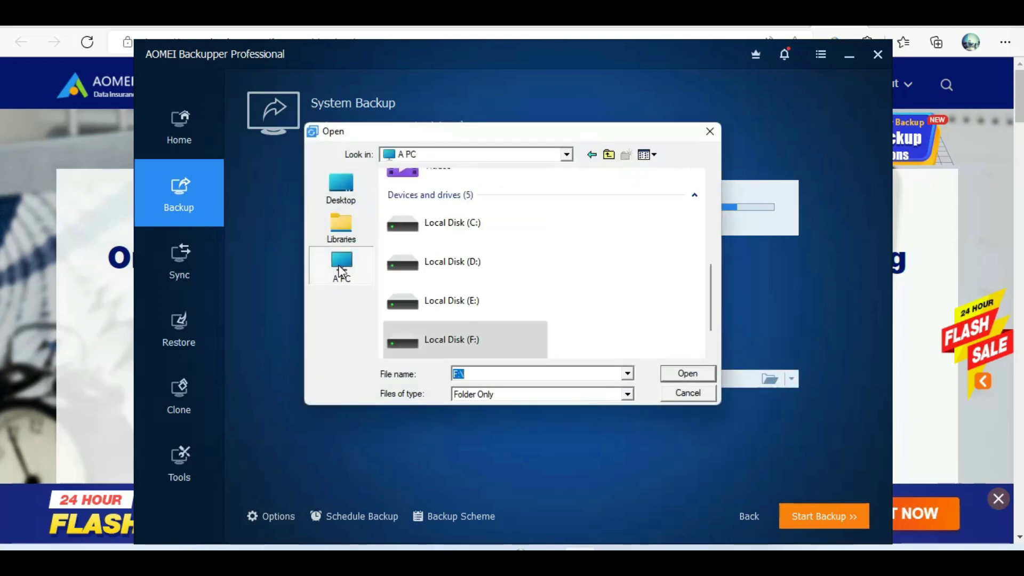
double_click(461, 343)
double_click(468, 209)
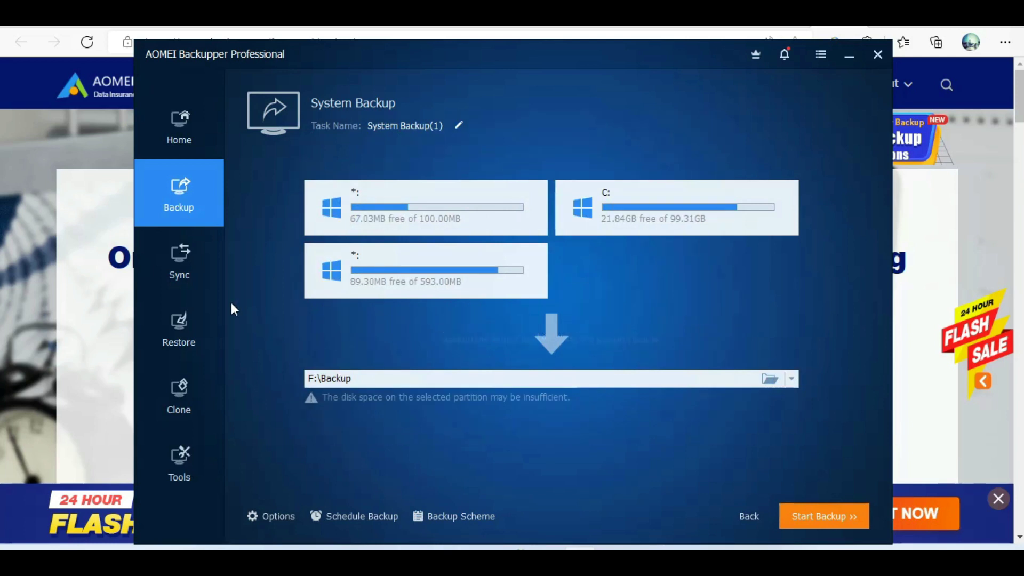
Try selecting Disk0 and Disk1 as sources for a disk backup, deselect Disk0 and dismiss the disk selection.
click(185, 183)
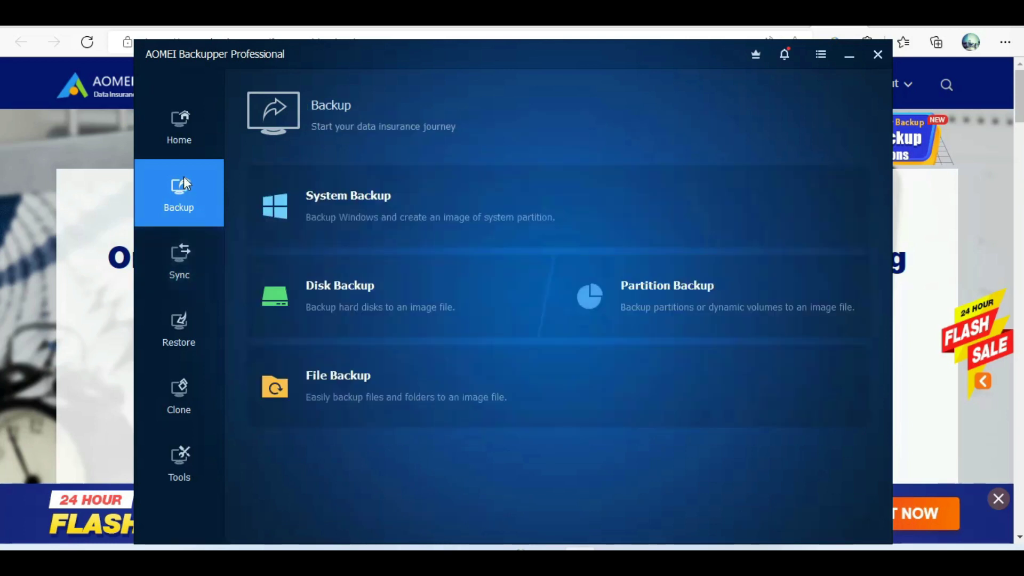
click(349, 299)
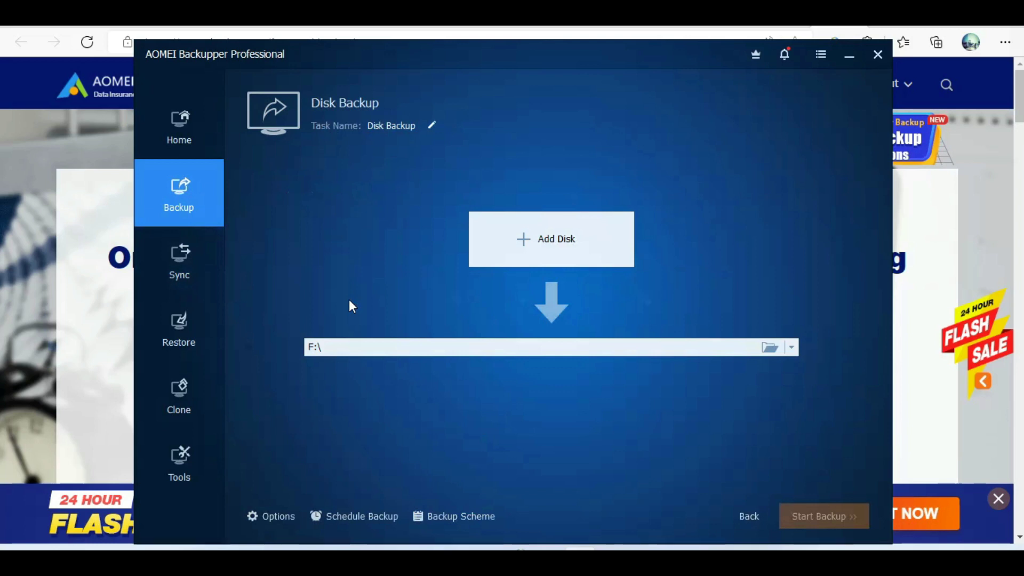
click(535, 242)
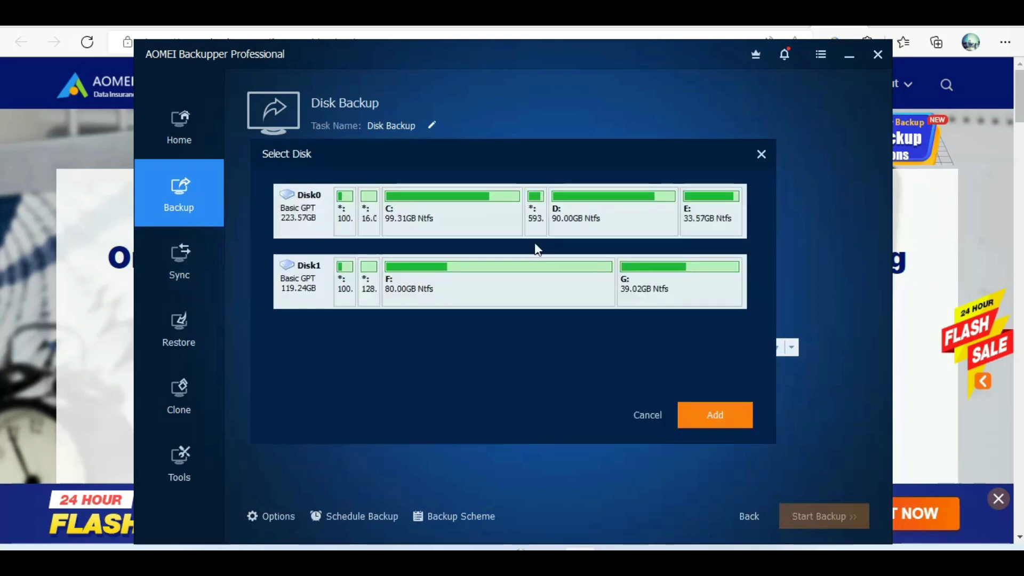
click(427, 217)
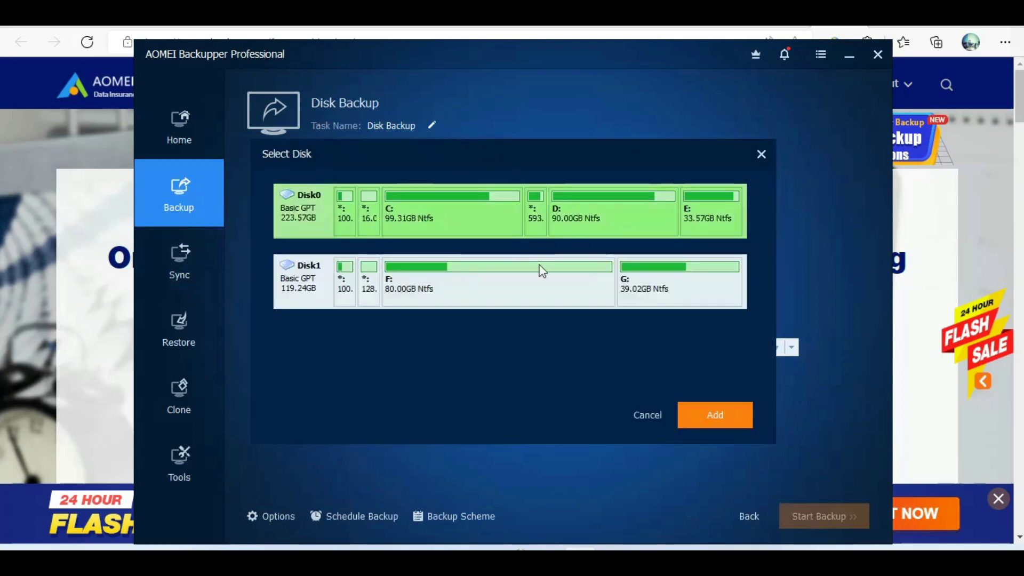
click(479, 273)
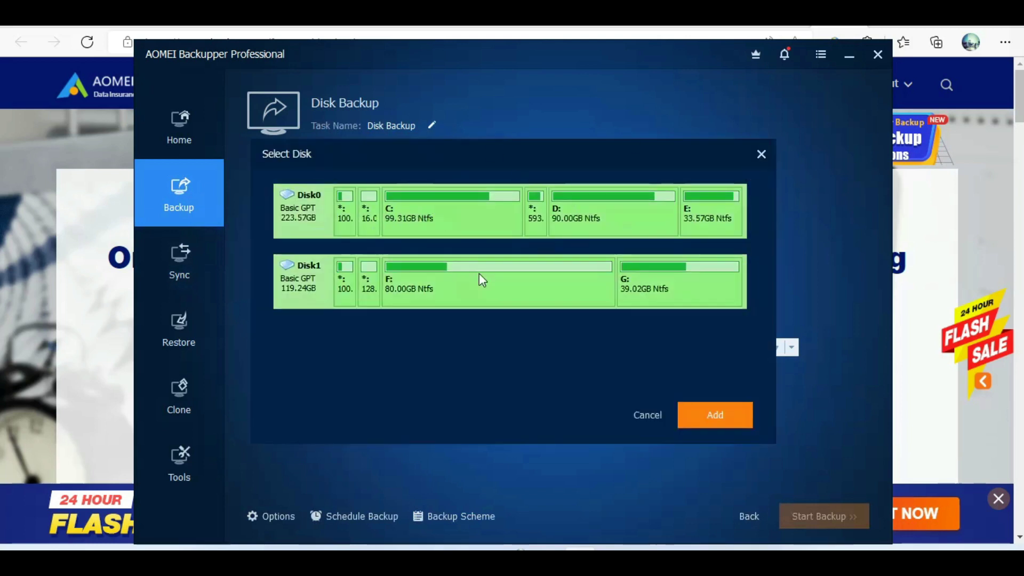
click(421, 203)
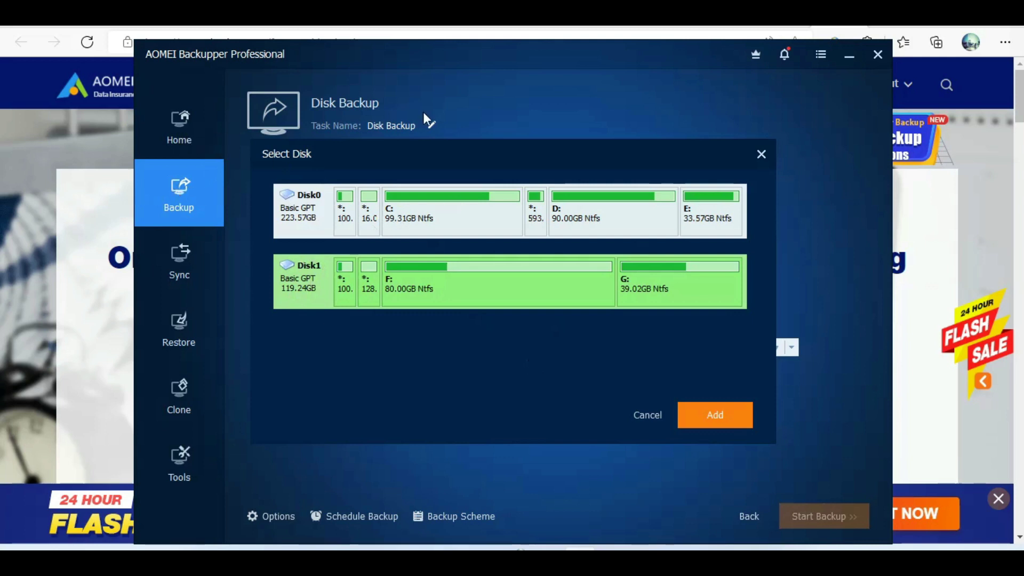
click(762, 154)
Start a File Backup and add the folder E:\Laptop Software as its source.
click(168, 195)
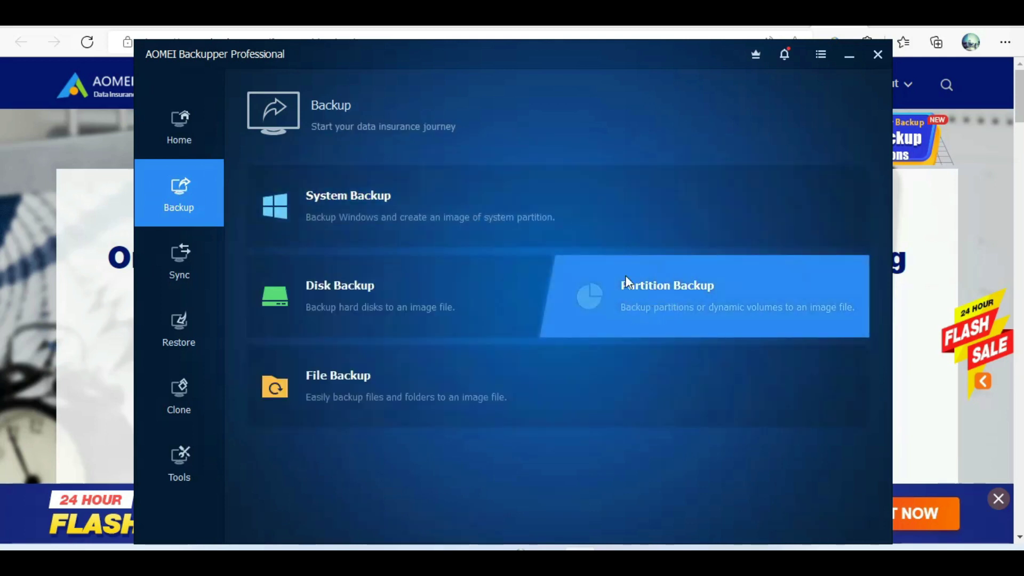
click(508, 392)
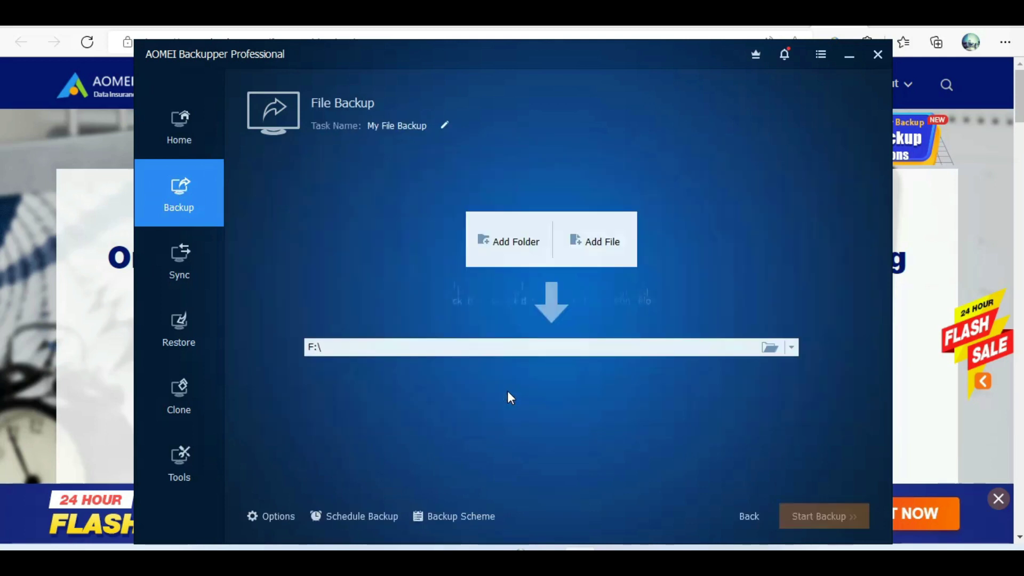
click(513, 242)
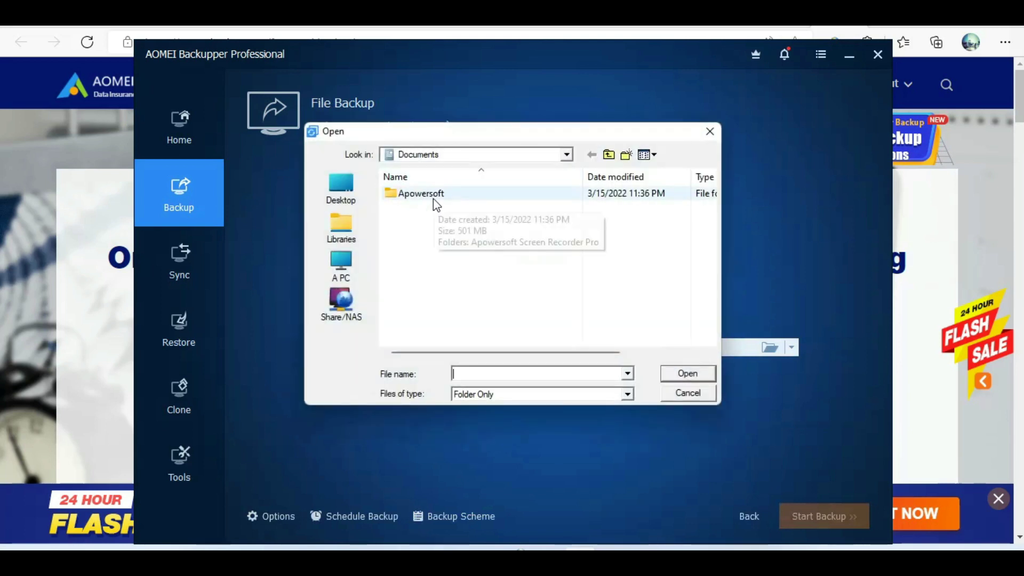
click(345, 271)
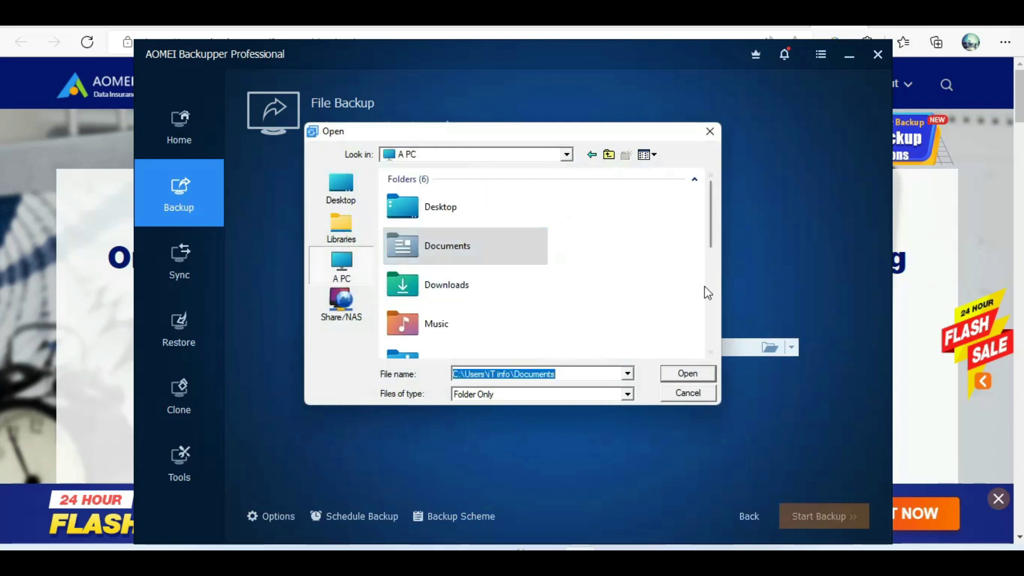
scroll(716, 292, down, 5)
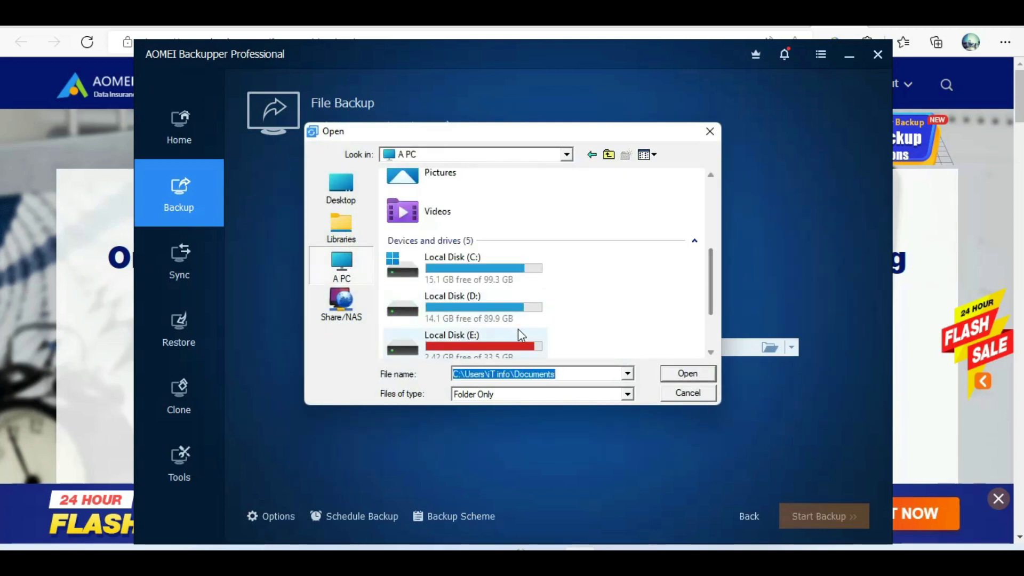
double_click(504, 346)
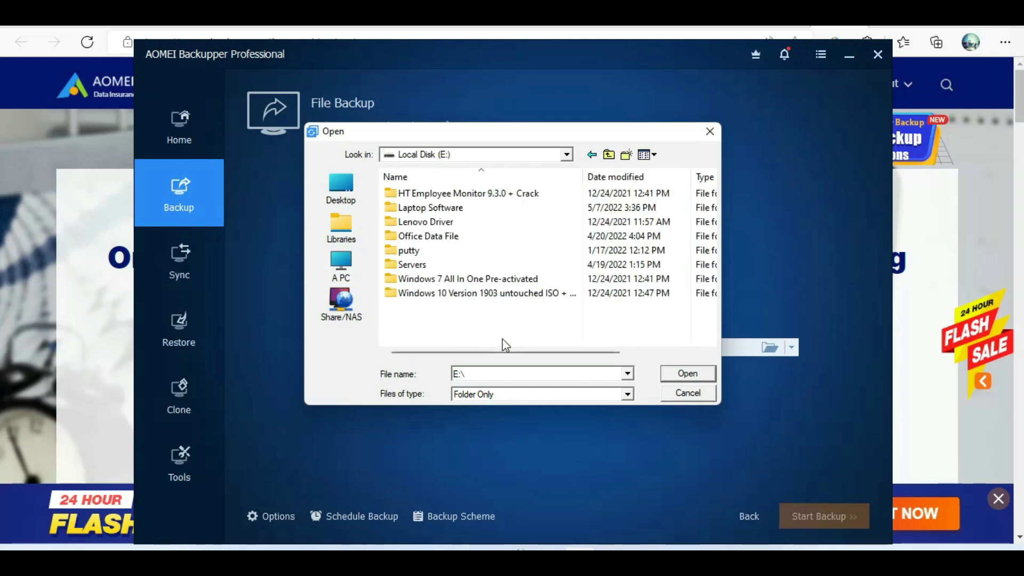
click(475, 211)
click(685, 375)
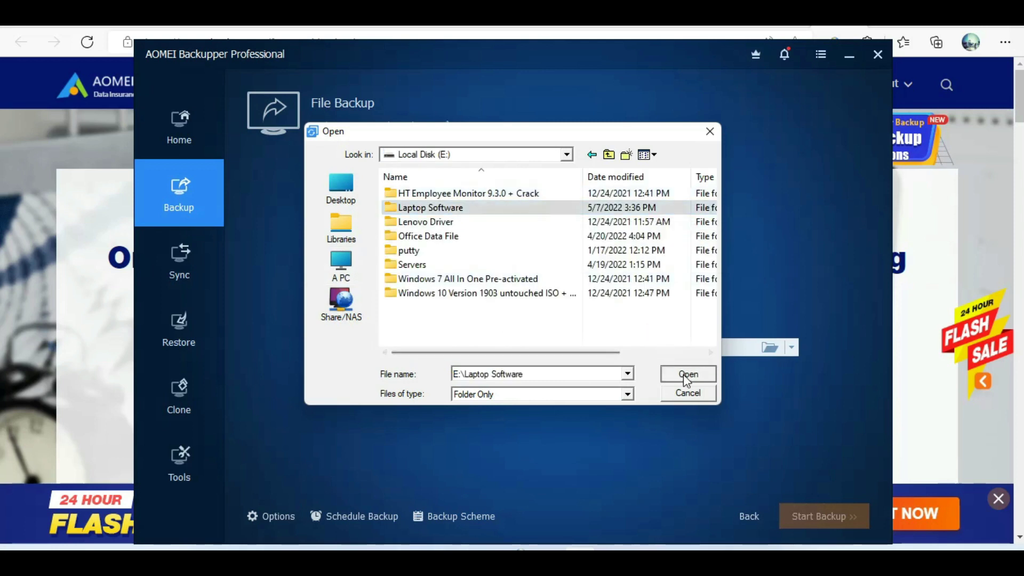
While choosing the file backup's destination, create a folder named "Folder Backup Software" inside F:\Backup.
click(775, 345)
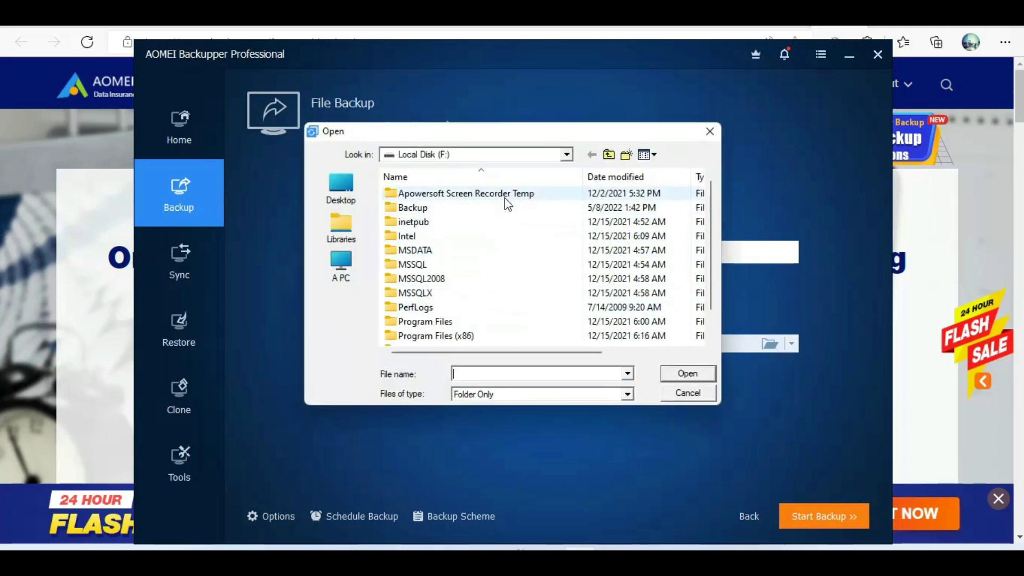
double_click(505, 213)
right_click(500, 252)
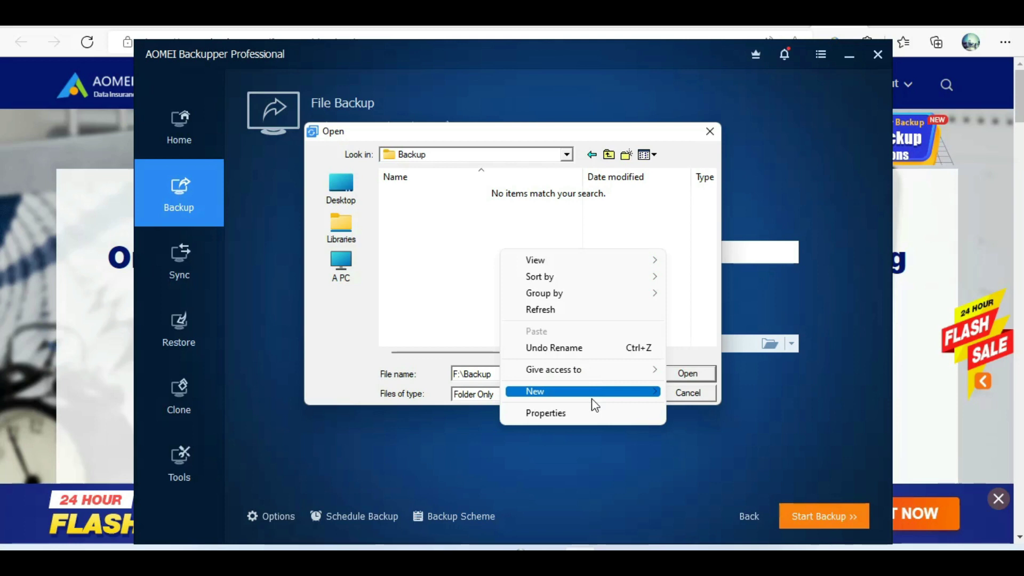
mouse_move(589, 395)
click(719, 399)
text(F)
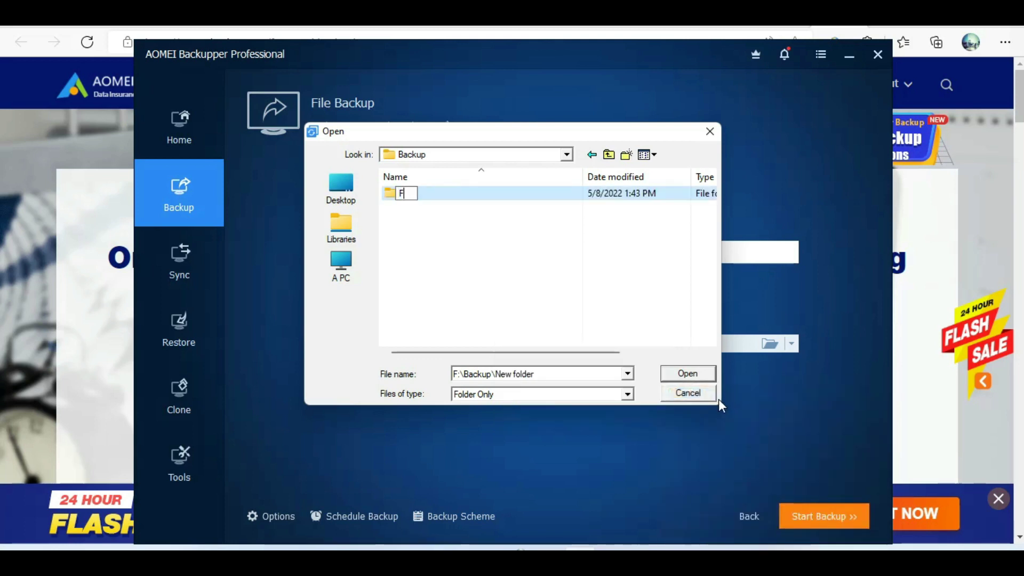
text(older Ba)
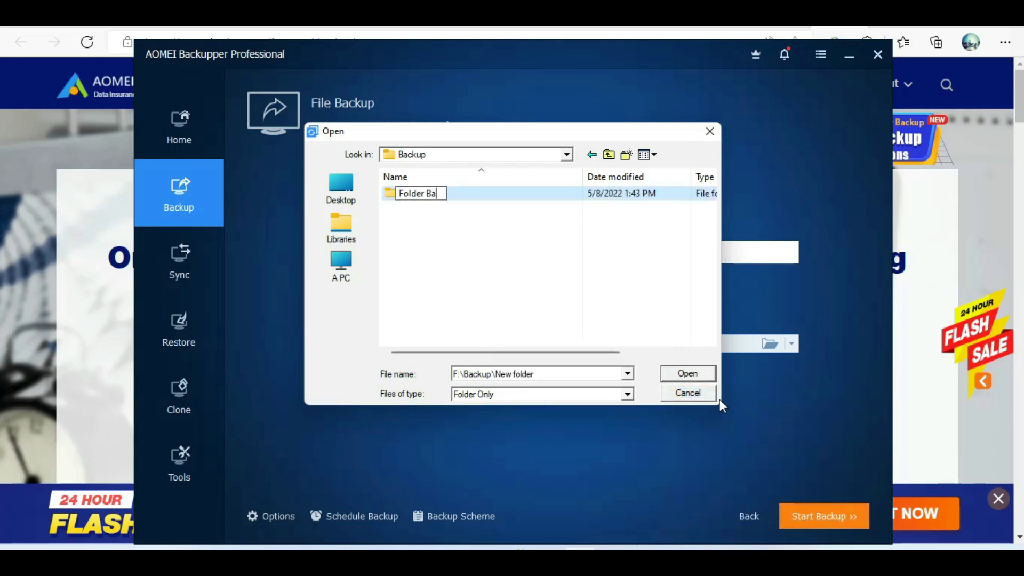
text(ckup )
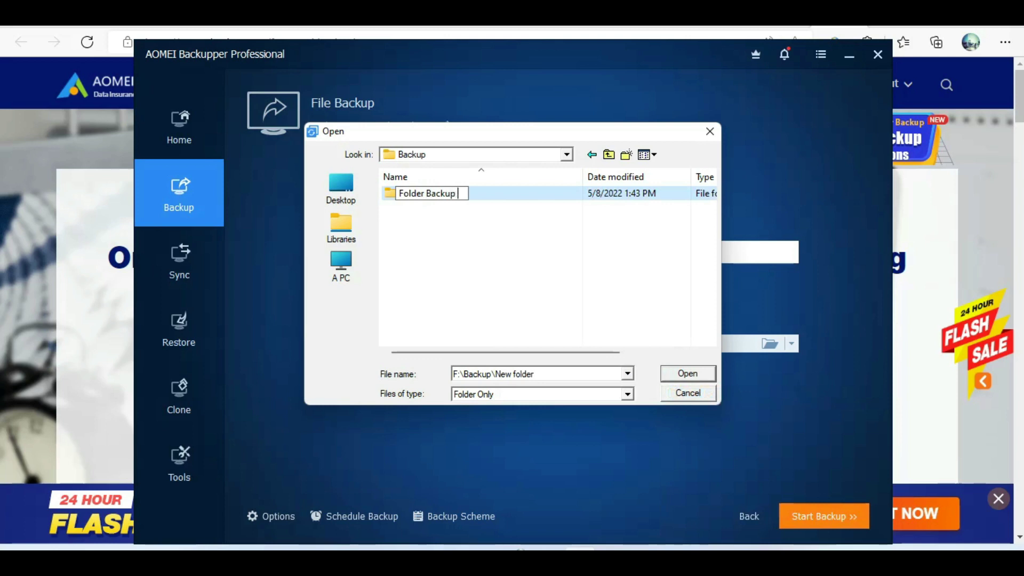
text(Software)
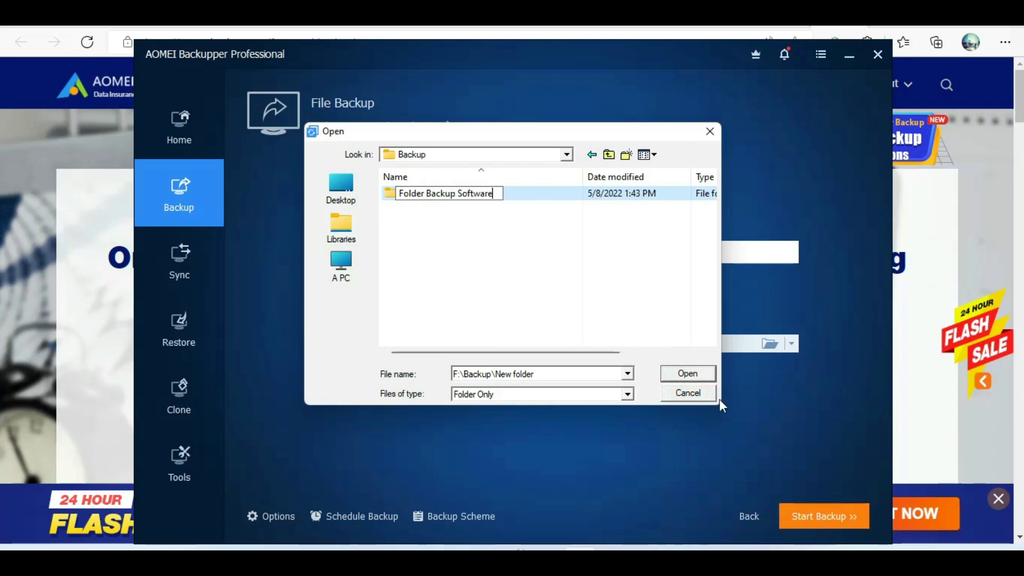
click(687, 376)
Try to accept the new folder as the backup destination, check the available file types and cancel the folder selection.
click(689, 376)
click(689, 375)
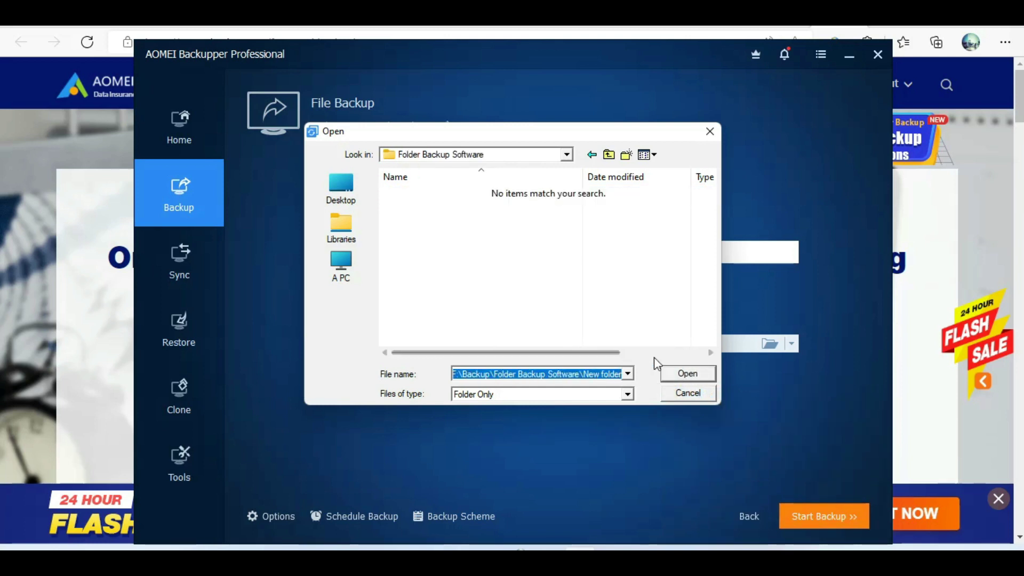
click(697, 379)
click(696, 378)
click(696, 379)
click(629, 394)
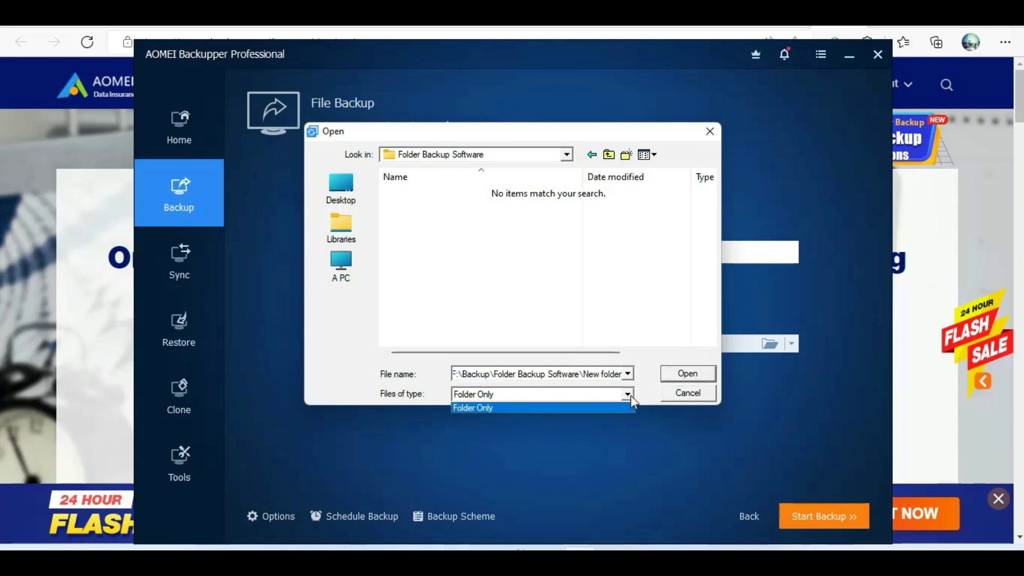
click(630, 395)
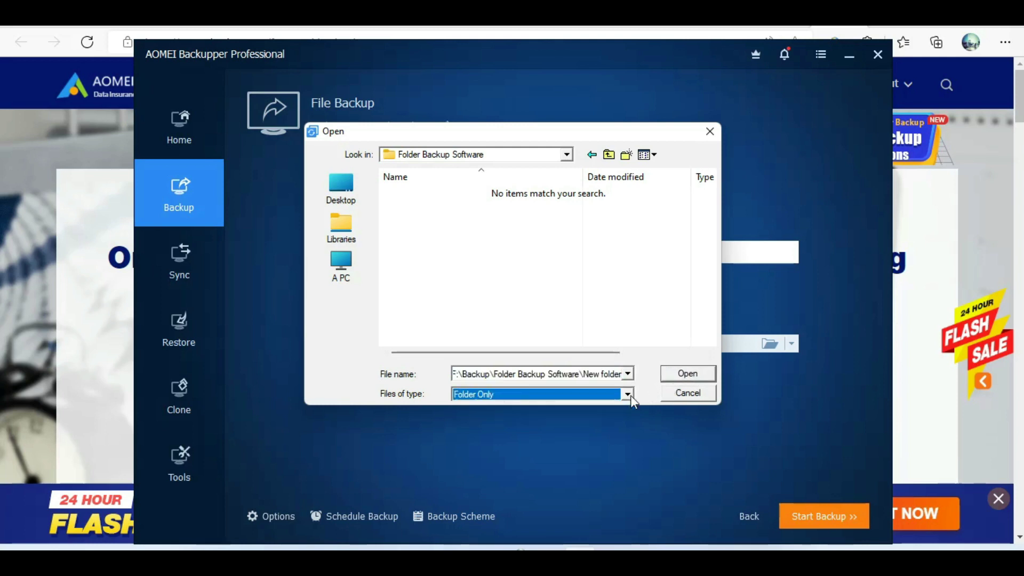
click(680, 392)
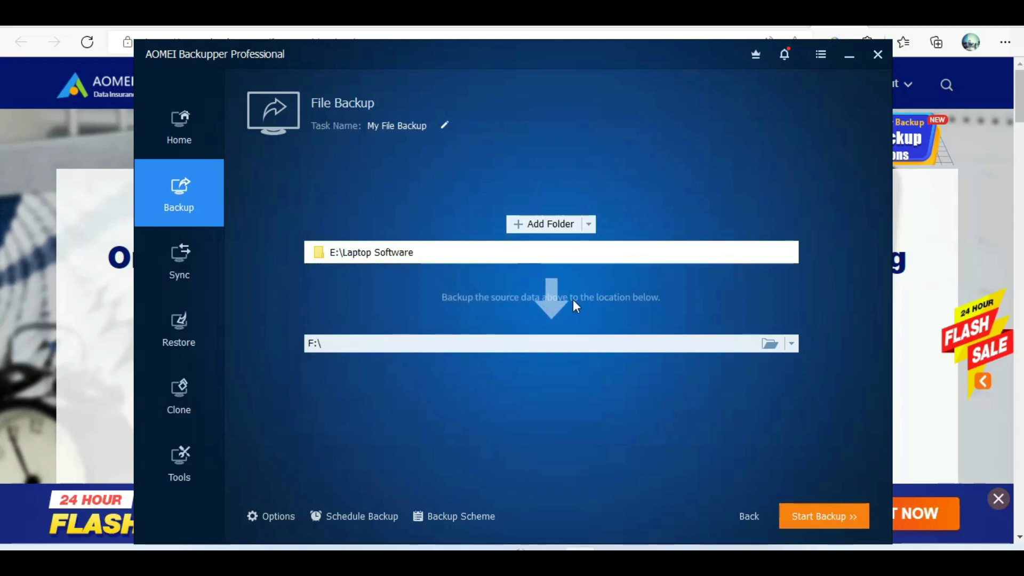
Set the file backup's destination to F:\Backup\Folder Backup Software and run the backup to completion.
click(770, 344)
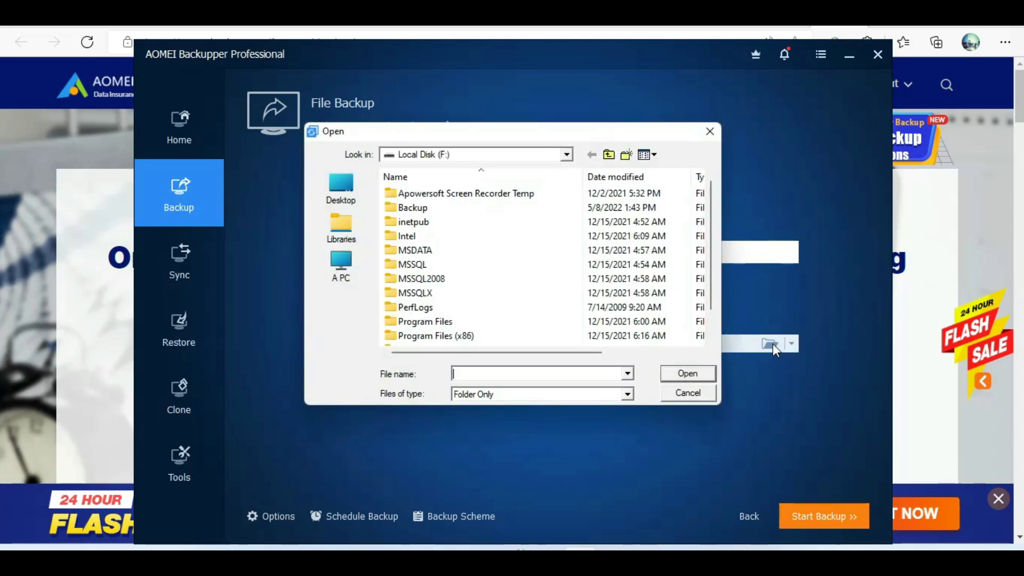
double_click(468, 208)
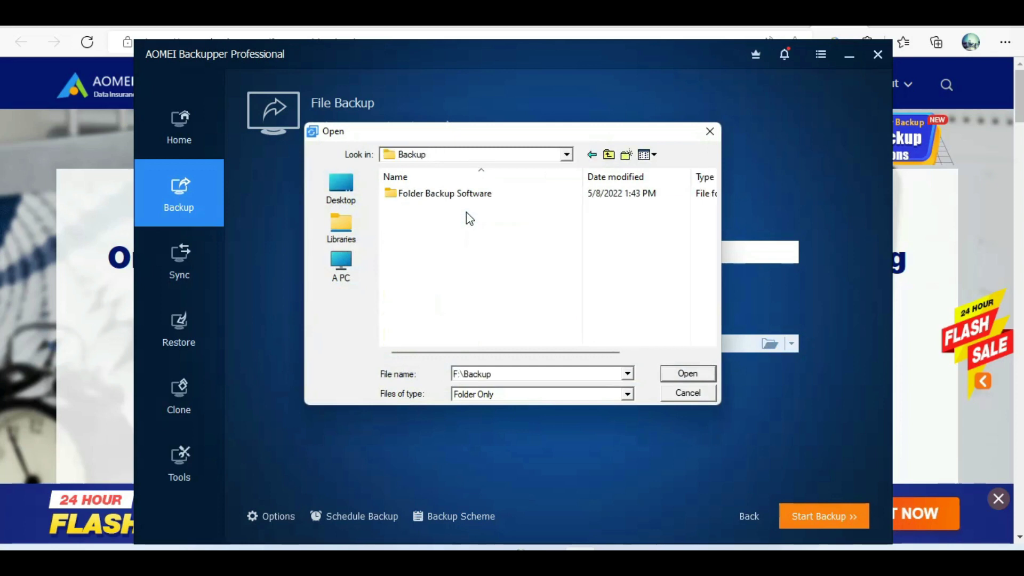
click(485, 195)
double_click(485, 195)
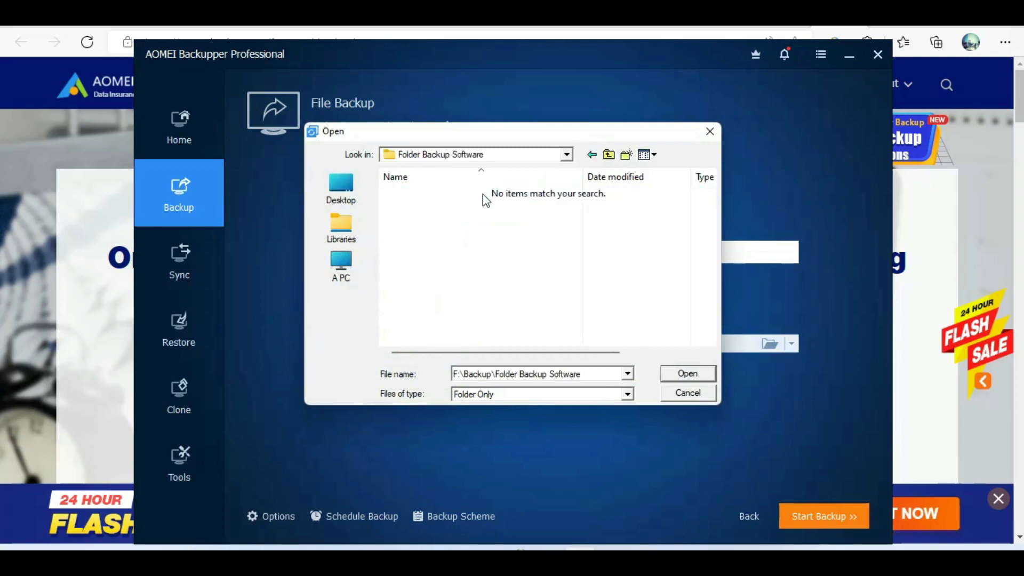
click(682, 373)
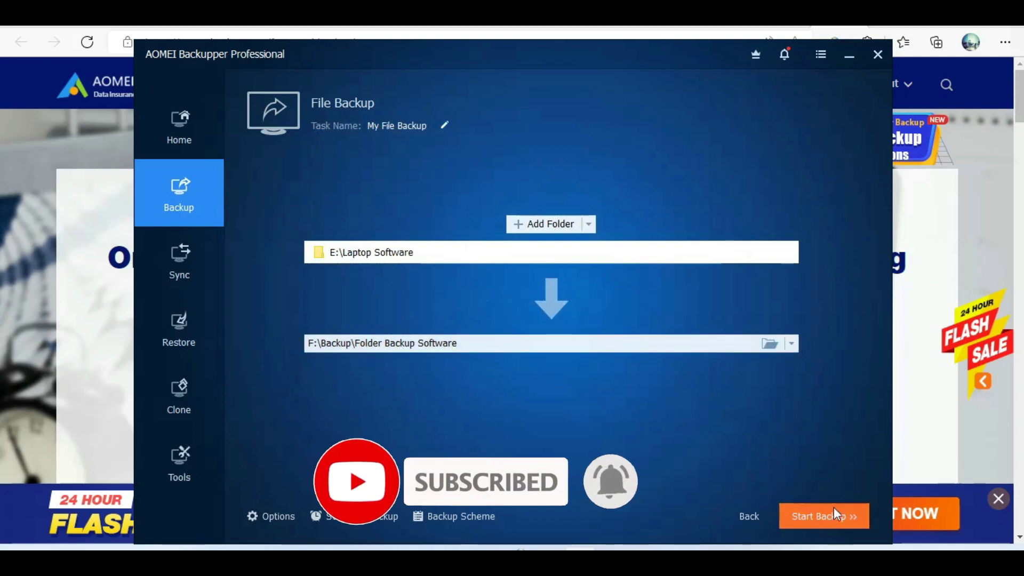
click(824, 517)
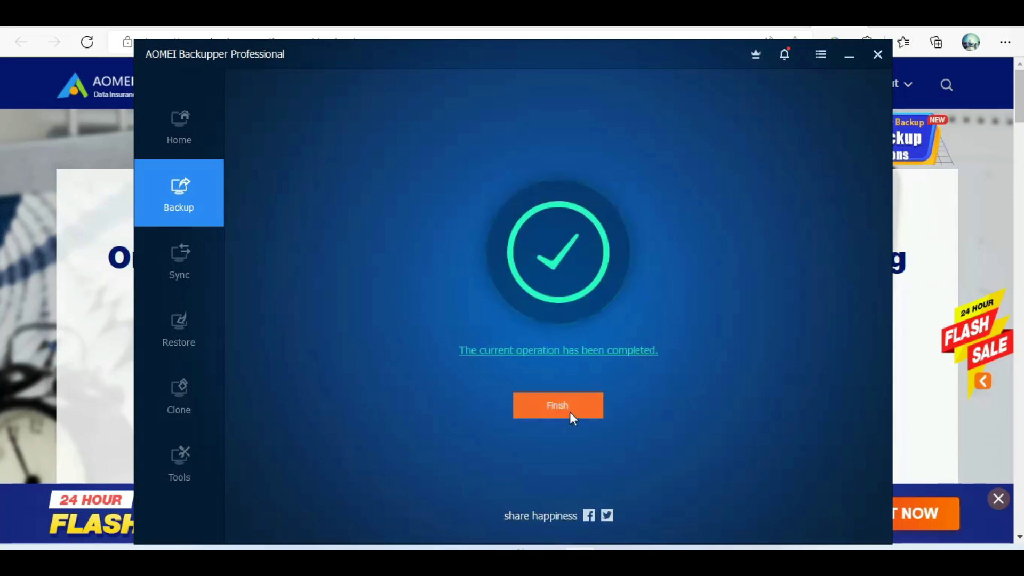
click(570, 412)
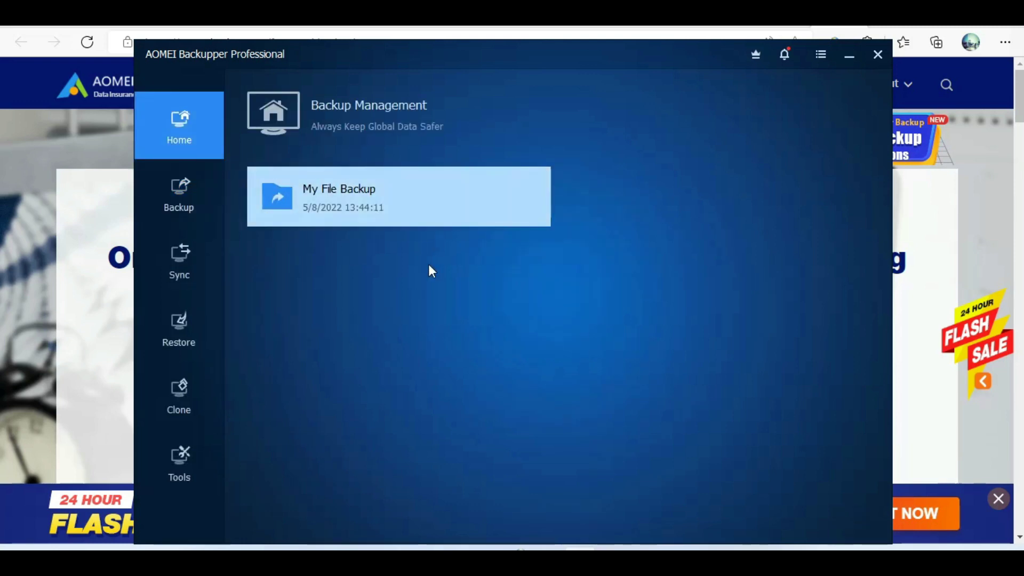
Review the schedule and backup scheme options of the My File Backup task, including enabling scheduled backup, and close the settings without saving.
mouse_move(411, 222)
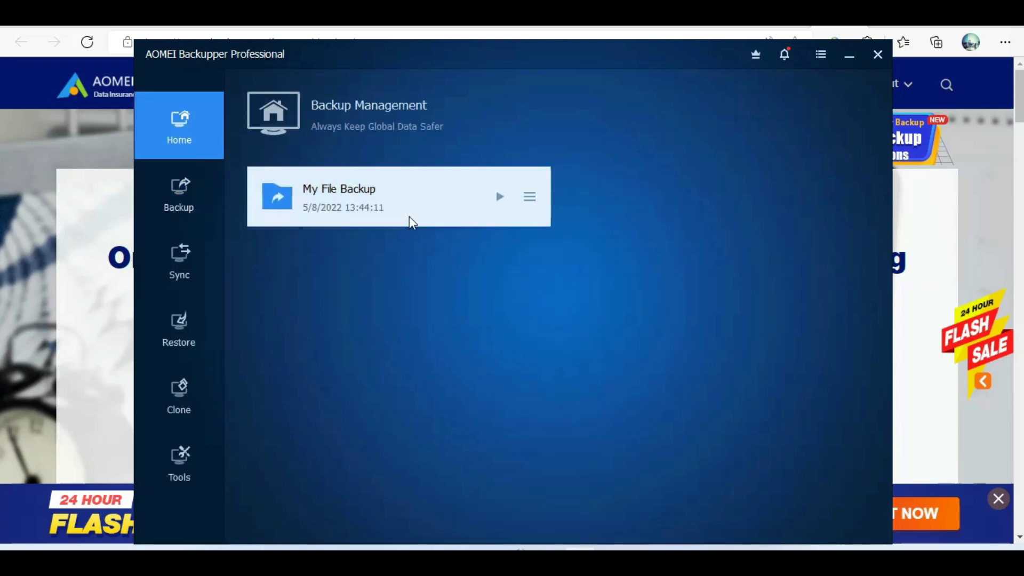
click(530, 199)
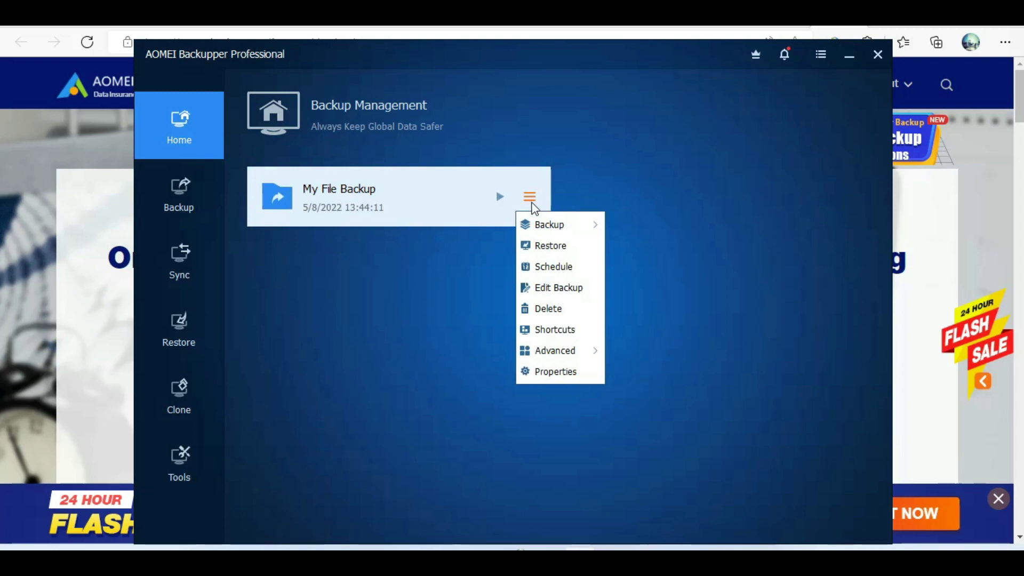
mouse_move(578, 222)
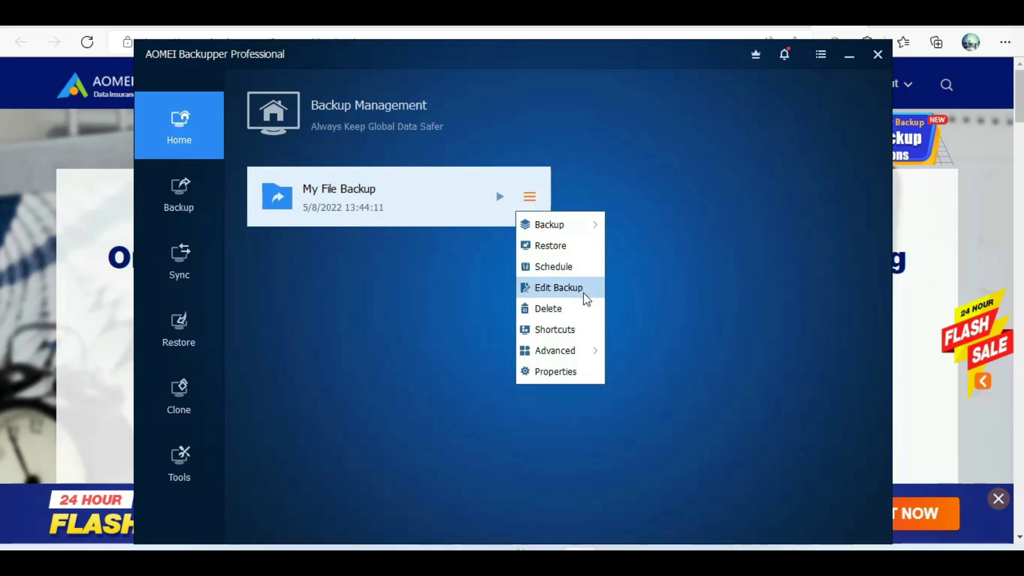
click(587, 266)
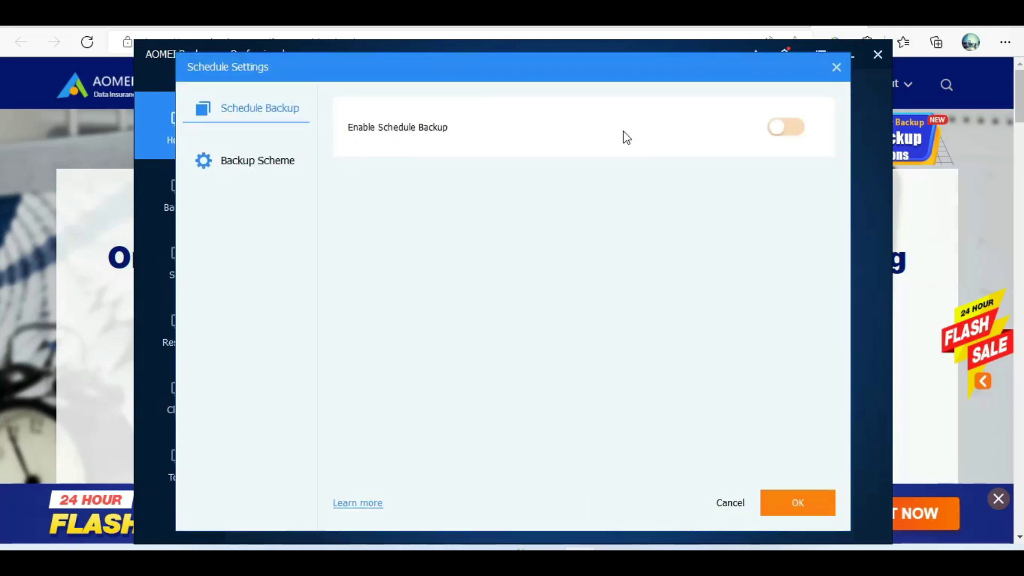
click(782, 137)
click(782, 138)
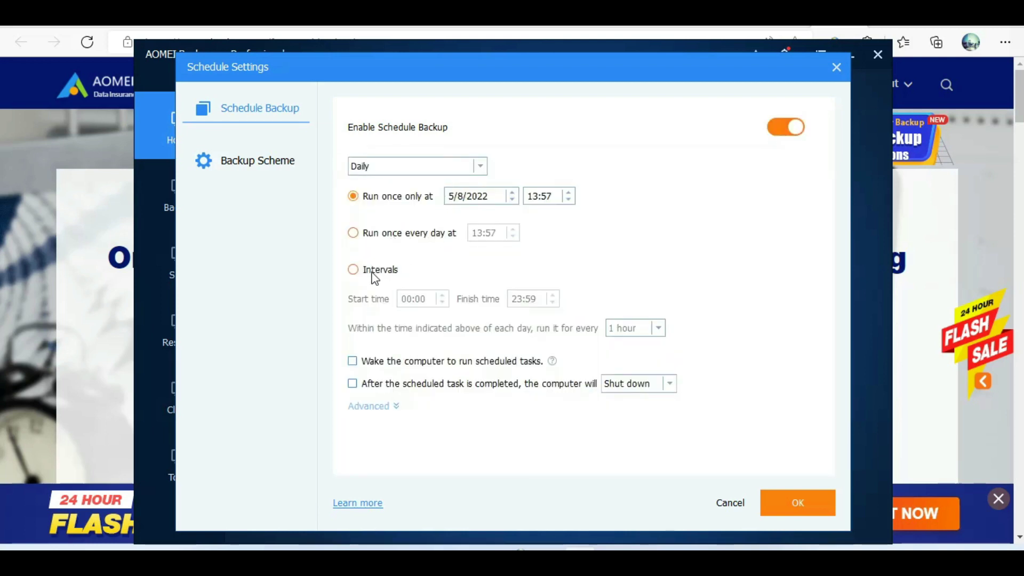
click(669, 386)
click(734, 394)
click(241, 159)
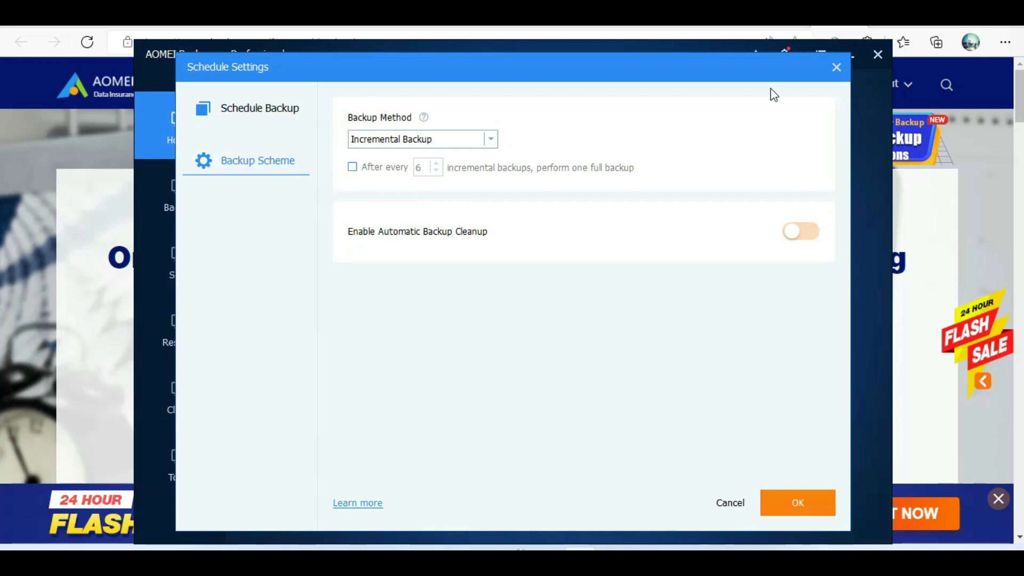
click(835, 75)
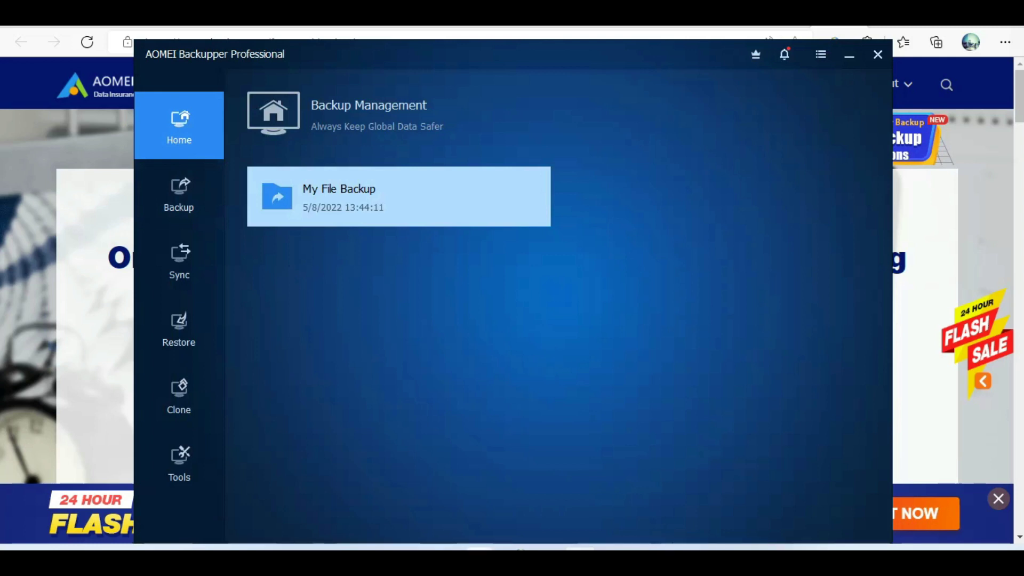
Switch to File Explorer, open F:\Backup\Folder Backup Software\My File Backup and check the size of the backup image file.
mouse_move(479, 549)
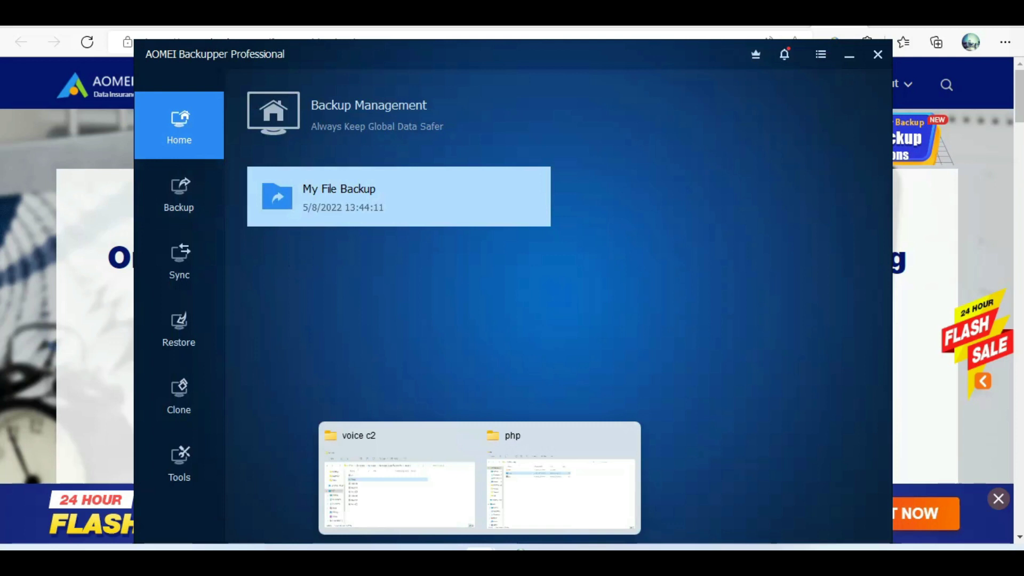
click(570, 473)
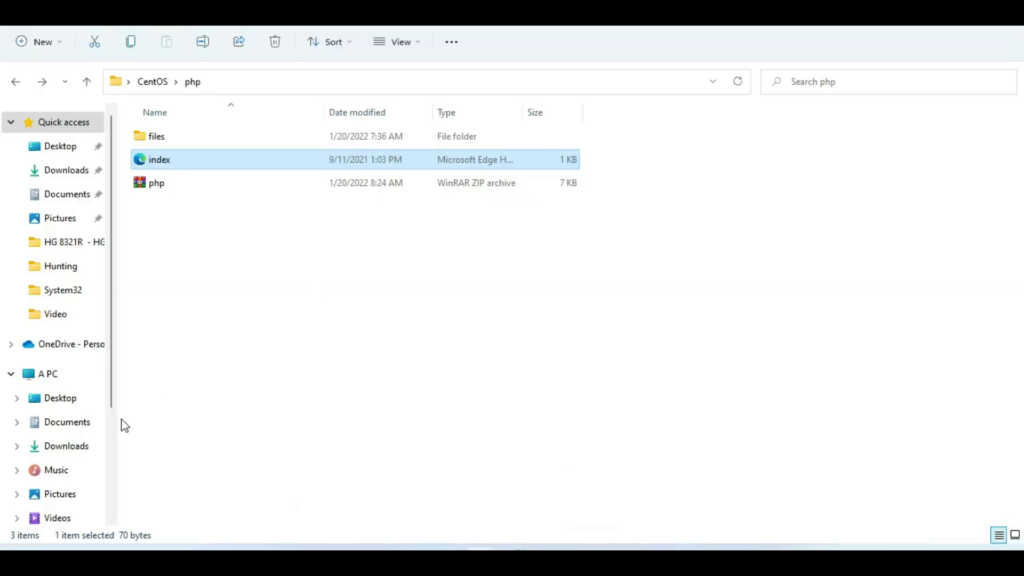
scroll(114, 432, down, 3)
click(68, 439)
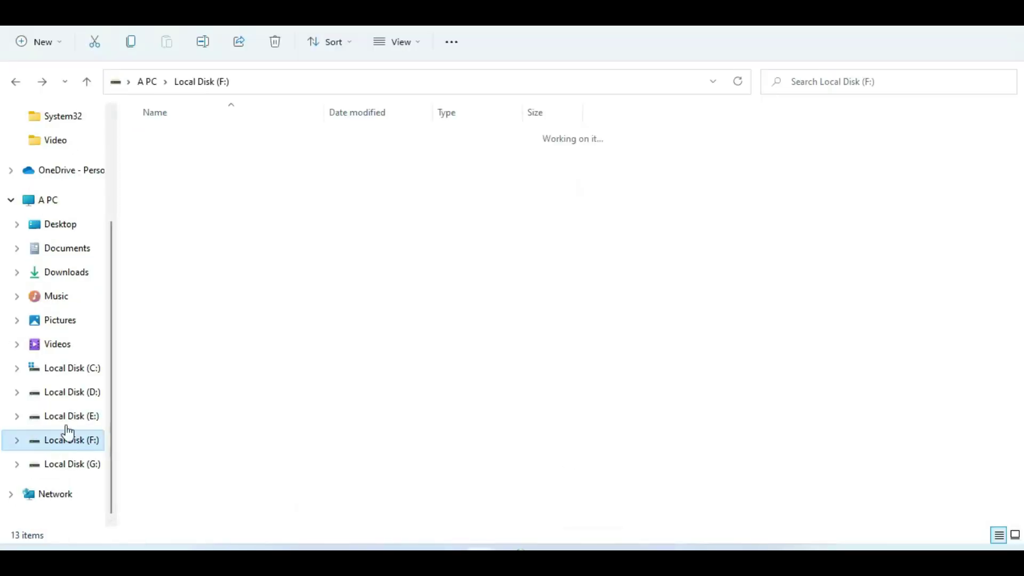
double_click(225, 161)
double_click(209, 144)
double_click(209, 143)
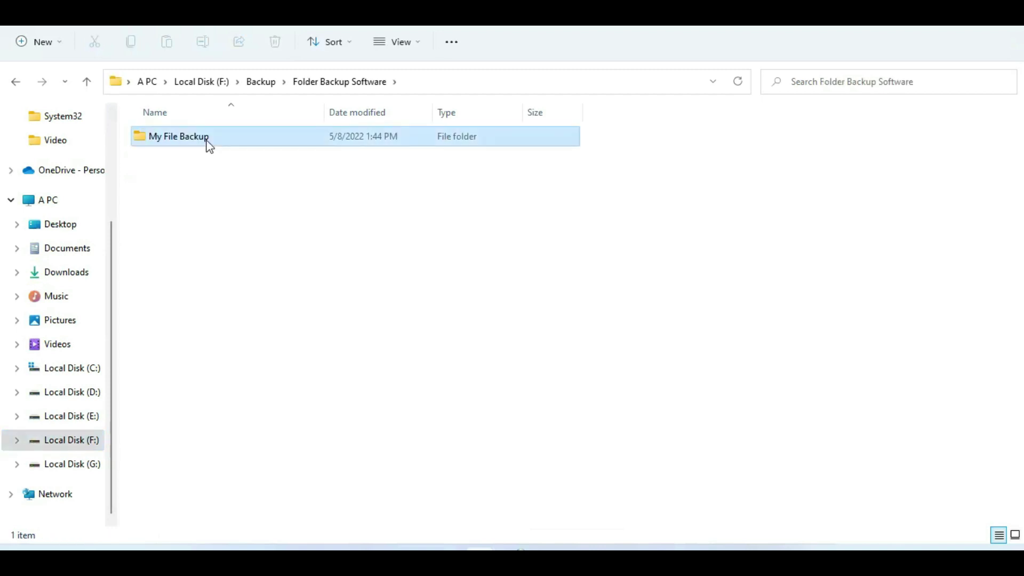
click(210, 143)
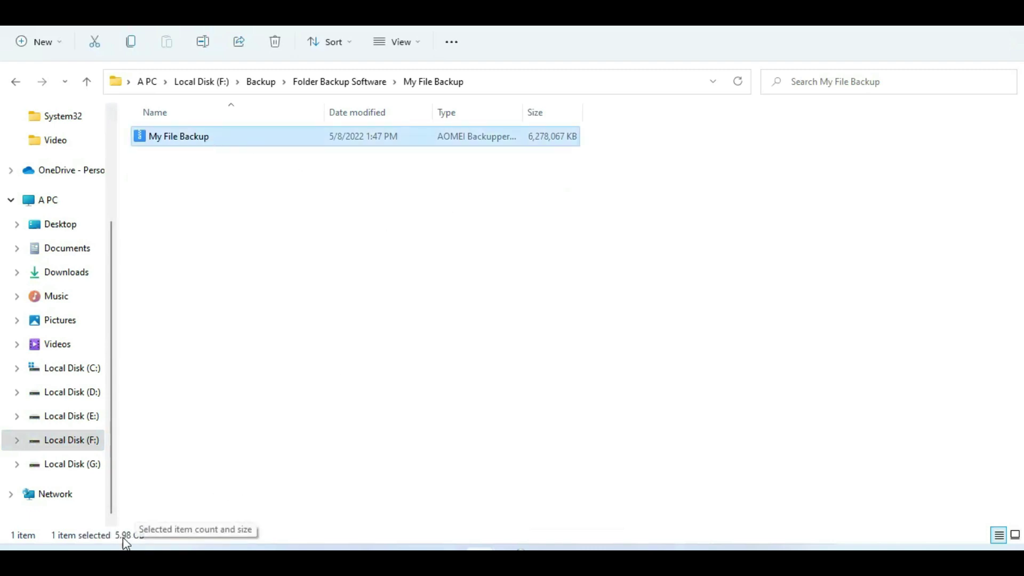
Open E:\Laptop Software and delete the six consecutive files from tsetup-x64.2.7.1 through vlc-3.0.10-win64.
click(84, 417)
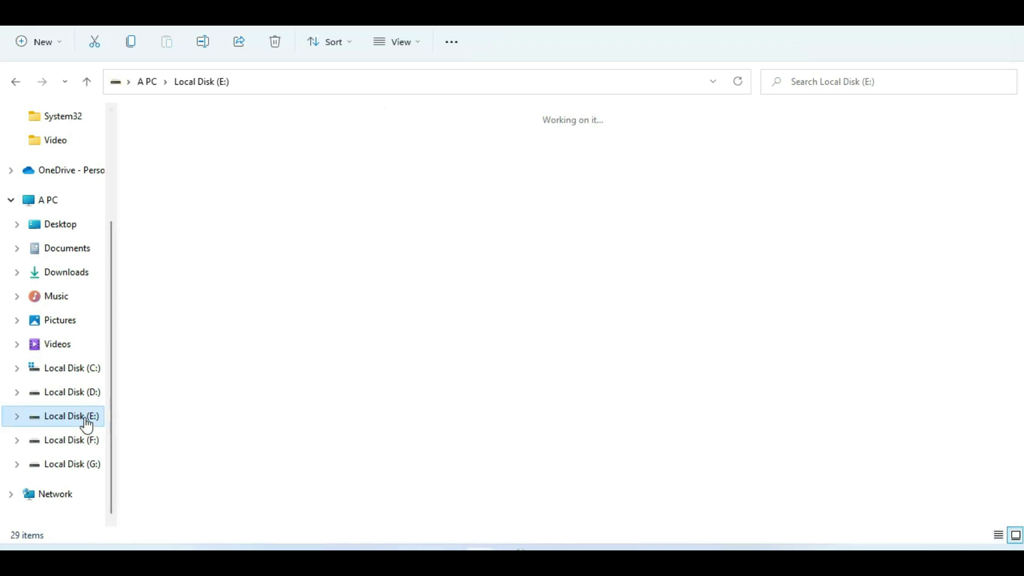
click(270, 164)
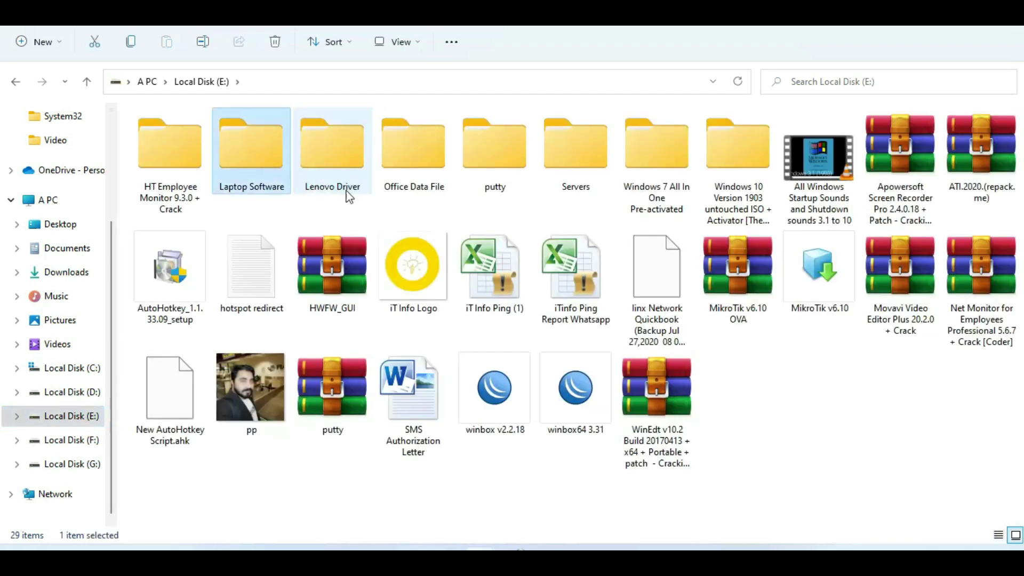
double_click(254, 159)
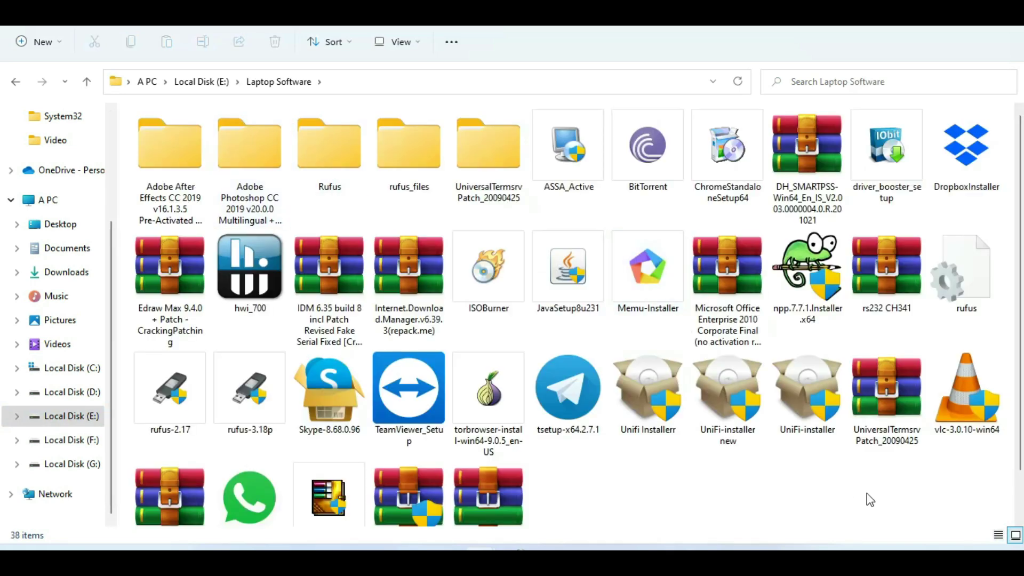
drag(967, 476, 561, 396)
key(Delete)
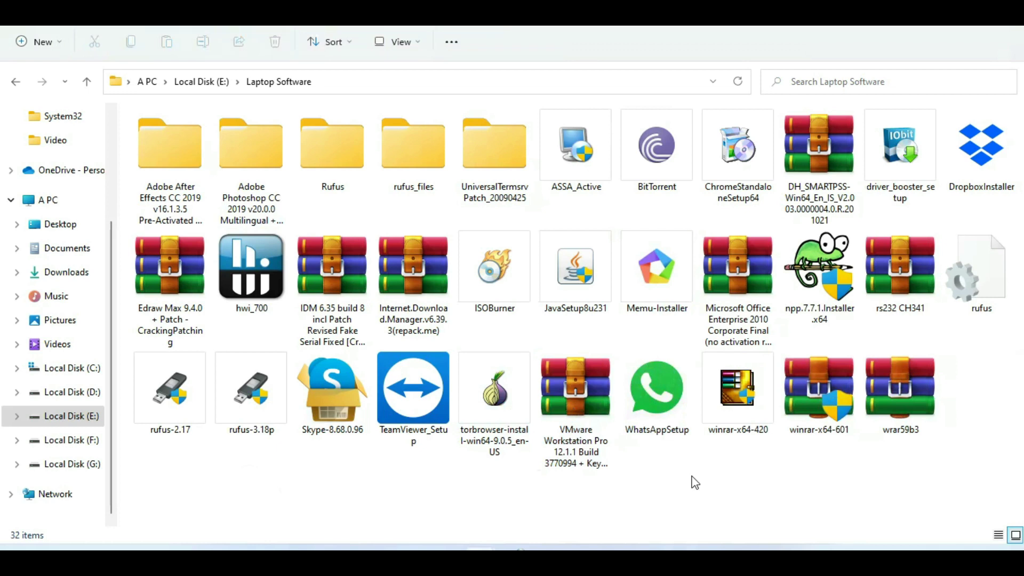
Switch back to AOMEI Backupper, close the Create Bootable Media window and look at the File Backup setup.
click(608, 545)
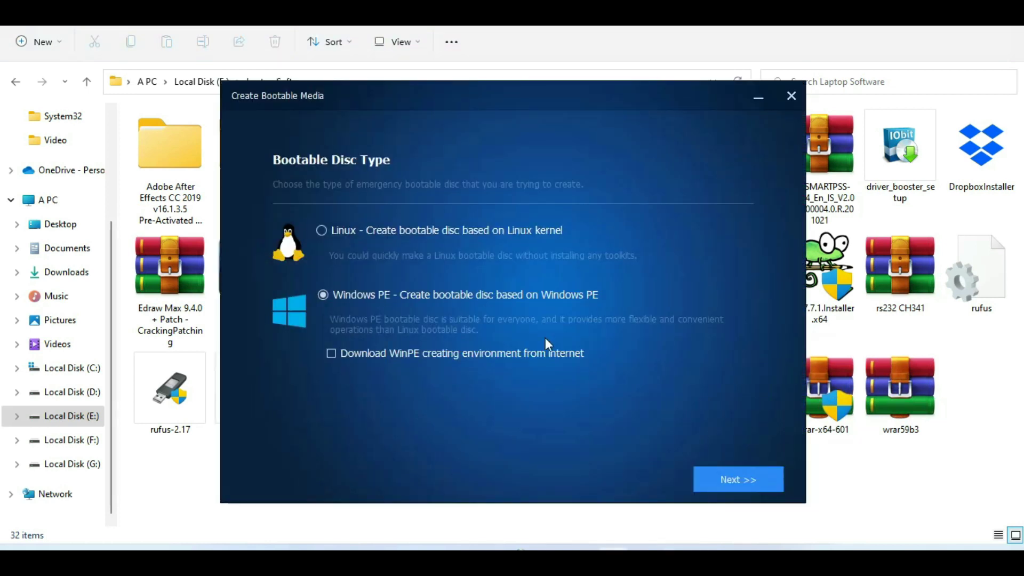
click(792, 95)
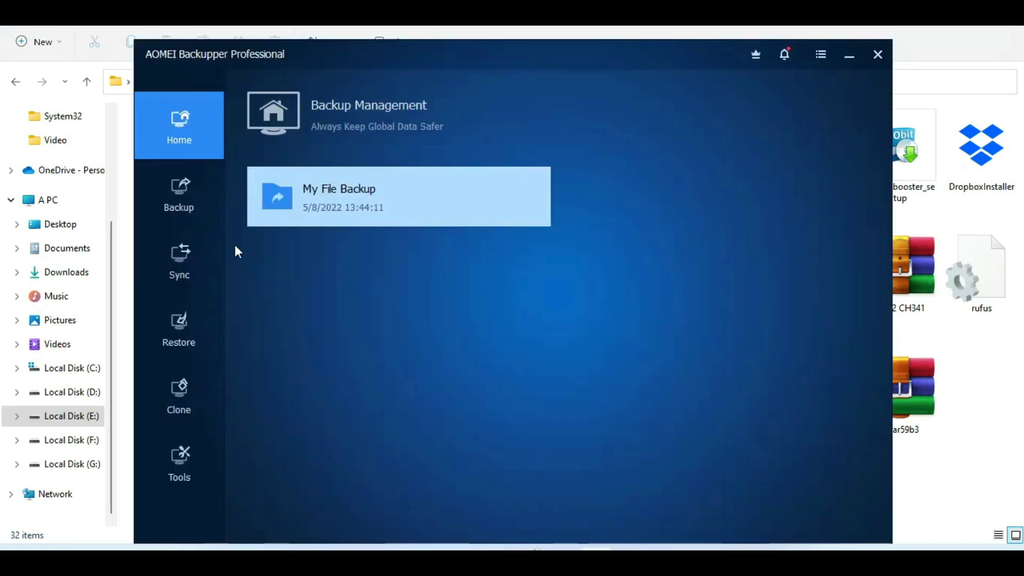
click(172, 338)
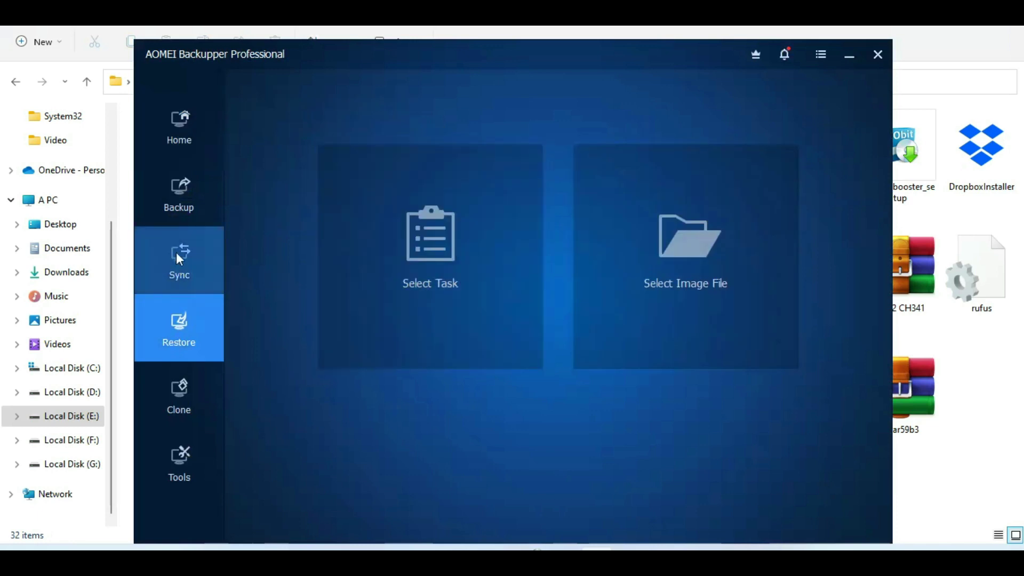
click(183, 203)
click(354, 359)
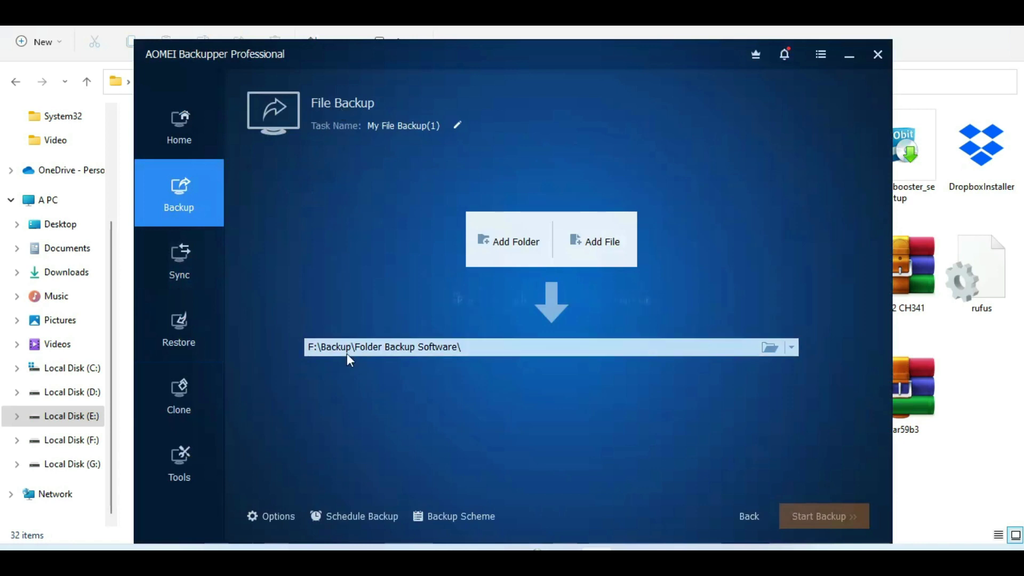
Start a restore from the My File Backup task and expand E:\Laptop Software in its image contents.
click(187, 343)
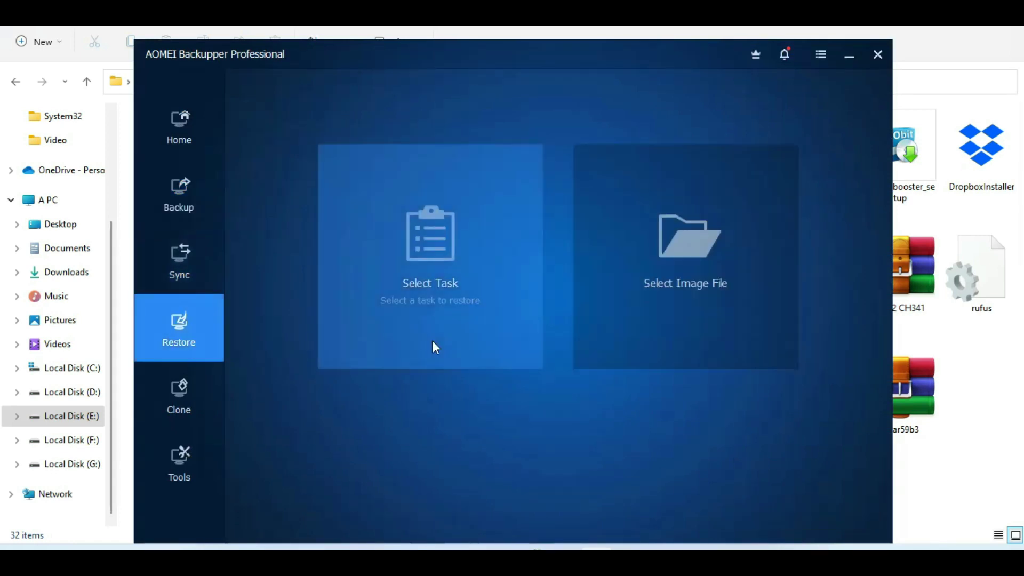
click(462, 252)
click(417, 212)
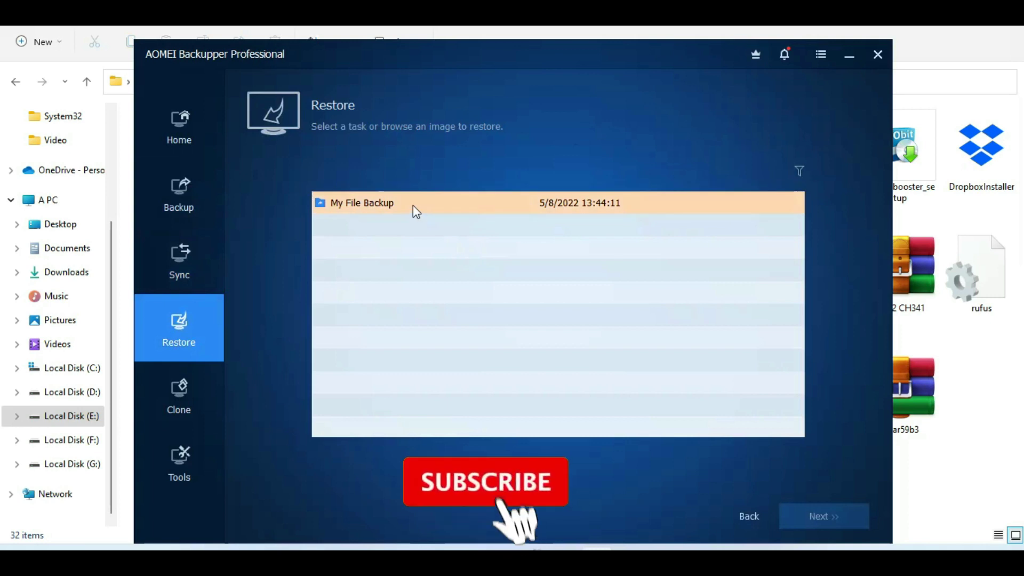
click(413, 206)
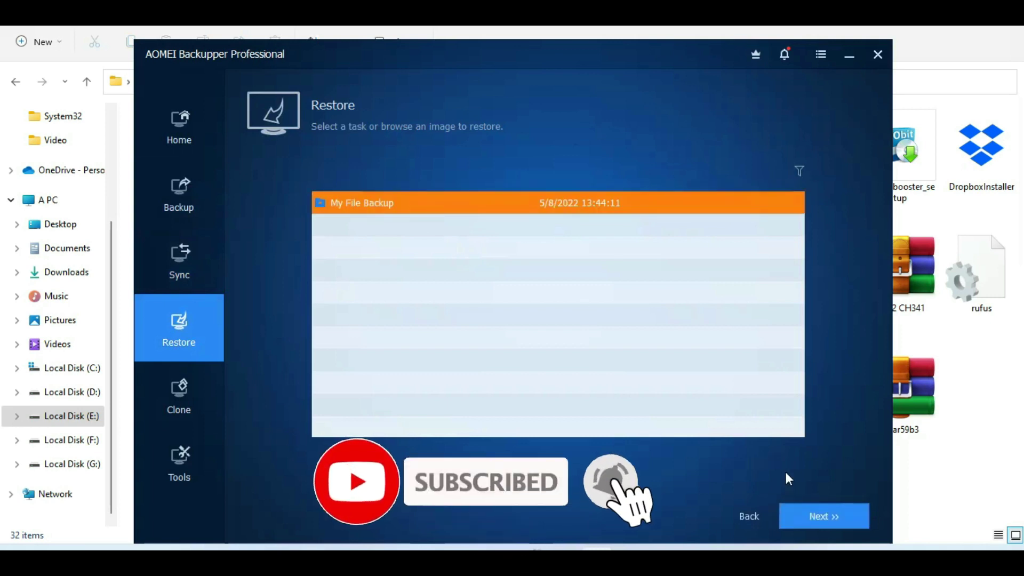
click(814, 524)
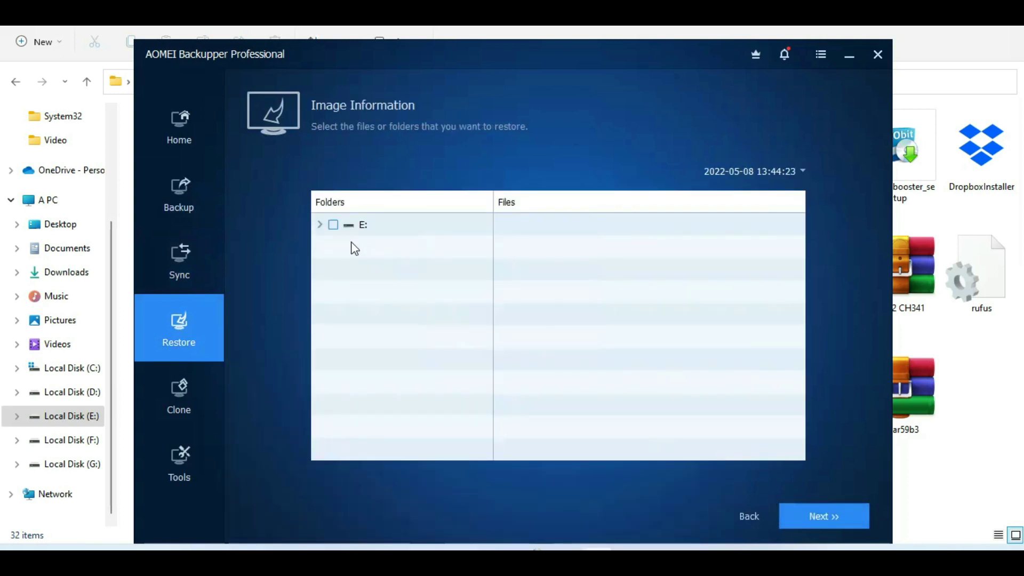
click(319, 225)
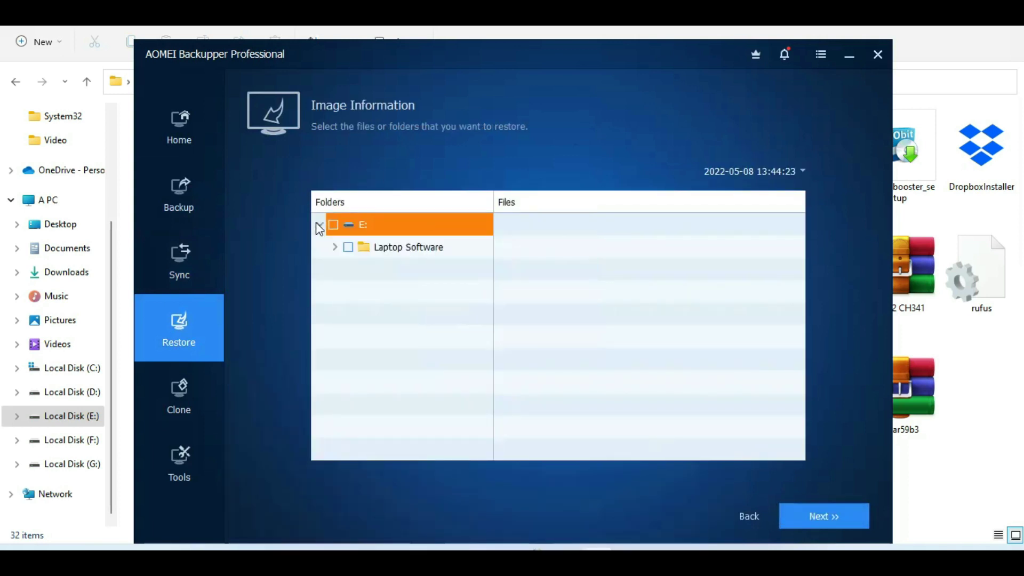
click(334, 249)
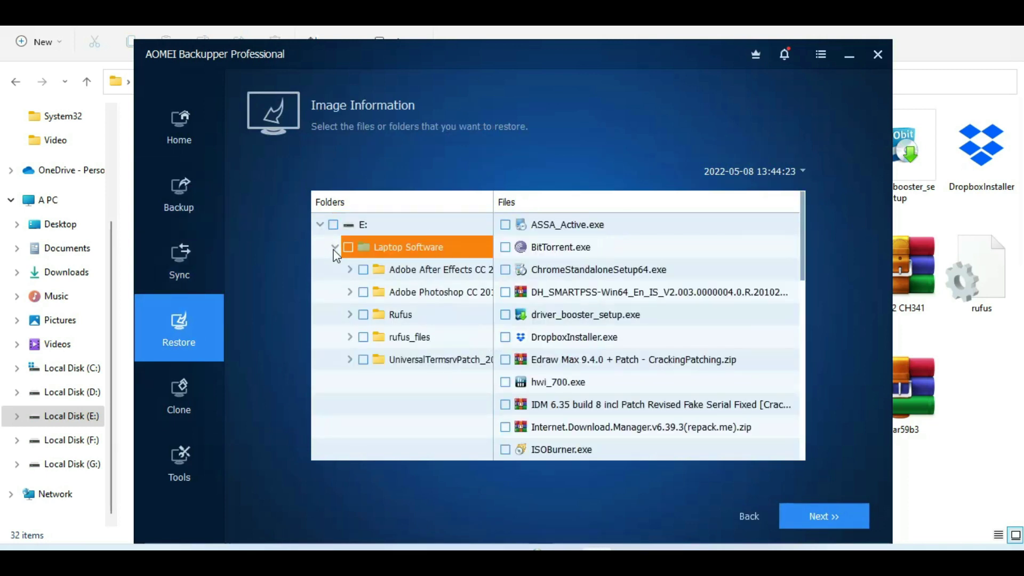
Mark the six deleted files for restoring, from tsetup-x64.2.7.1.exe through vlc-3.0.10-win64.exe.
drag(803, 249, 809, 401)
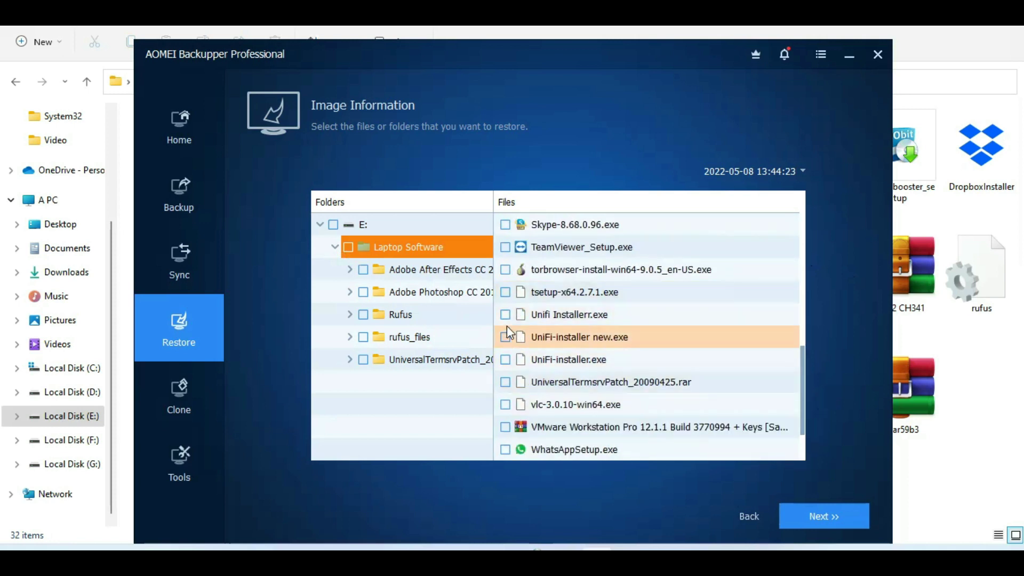
click(505, 405)
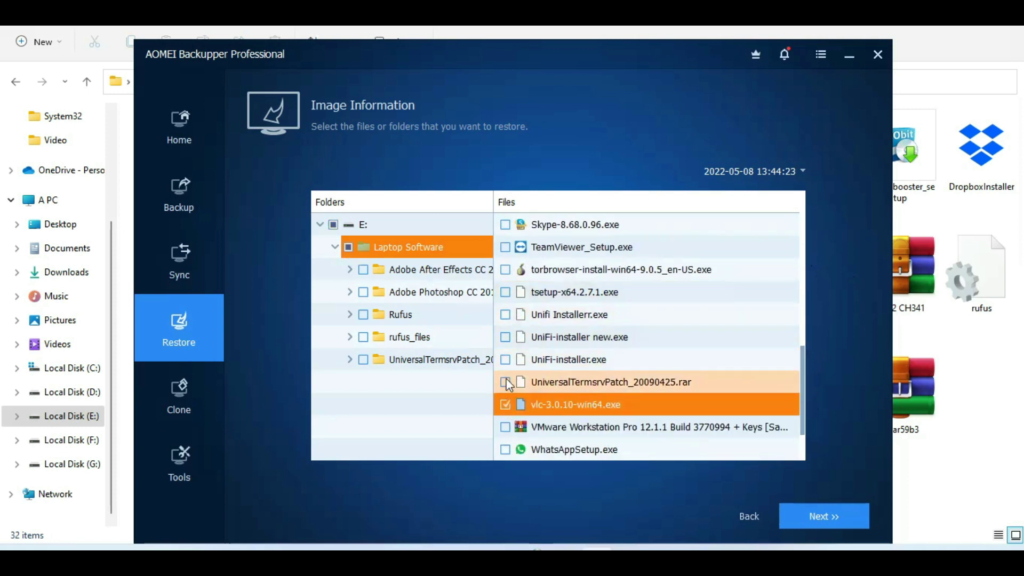
click(506, 382)
click(506, 359)
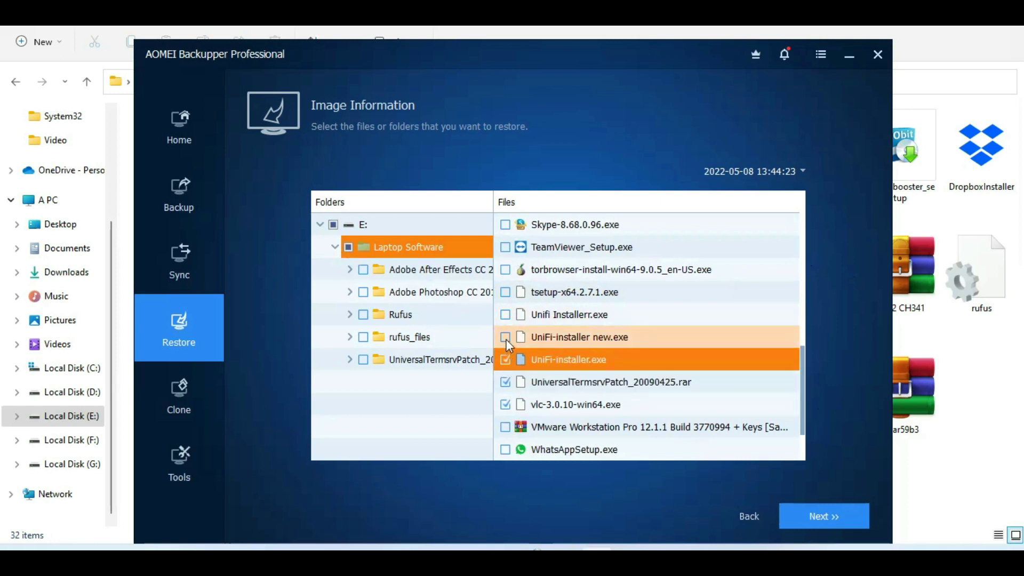
click(506, 337)
click(505, 315)
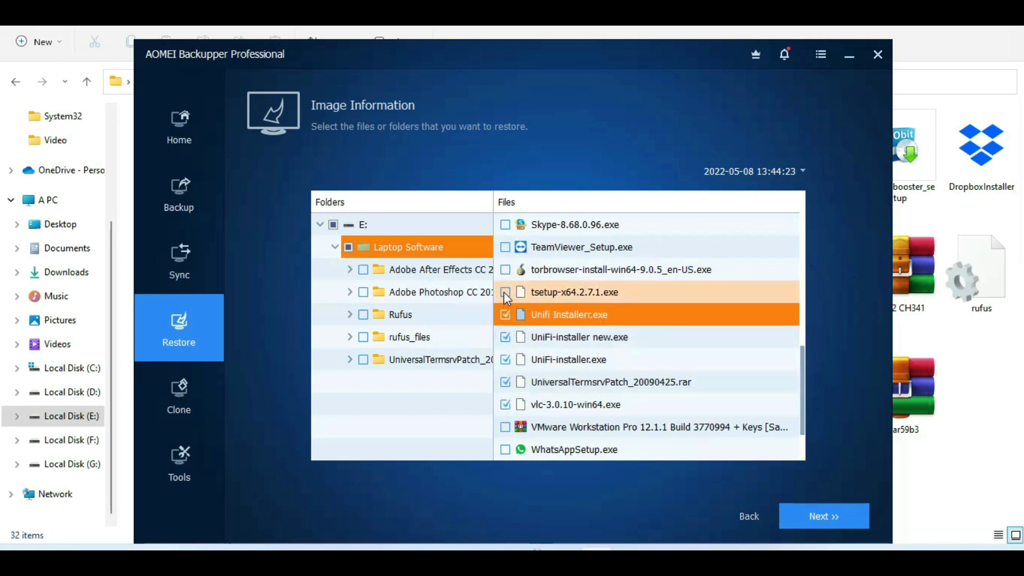
click(504, 292)
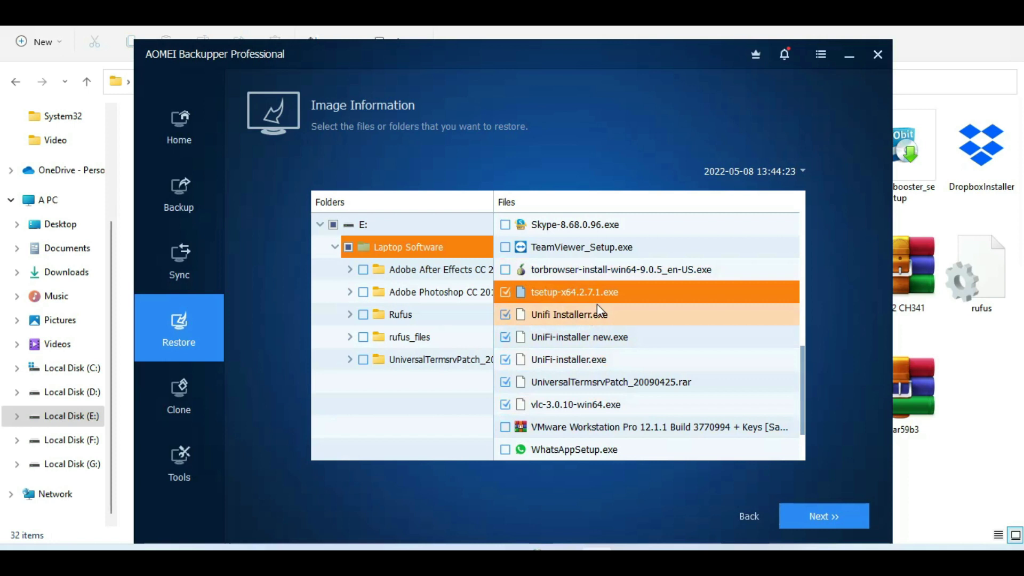
Restore the marked files to their original location and finish the restore once it completes.
click(824, 517)
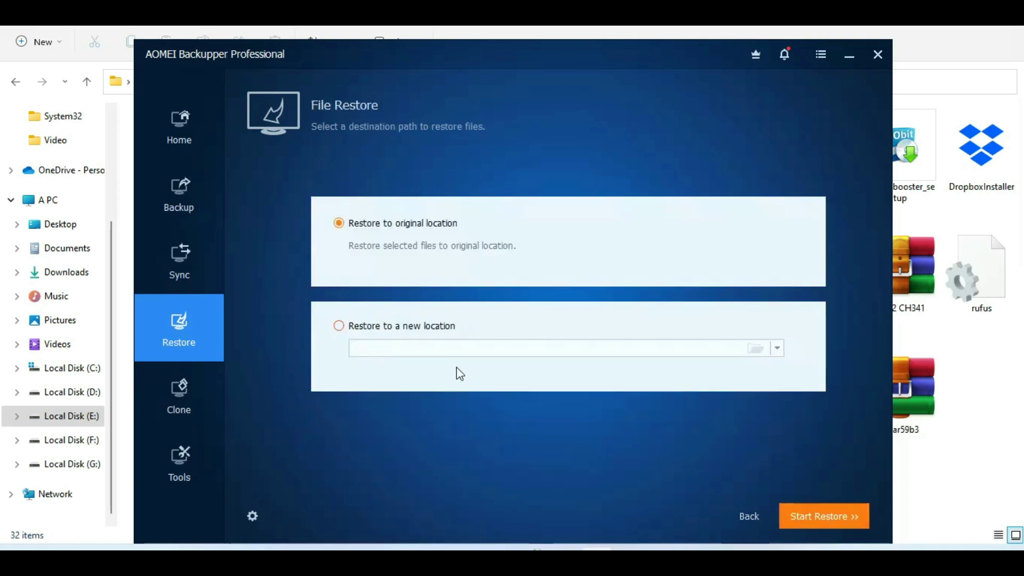
click(827, 517)
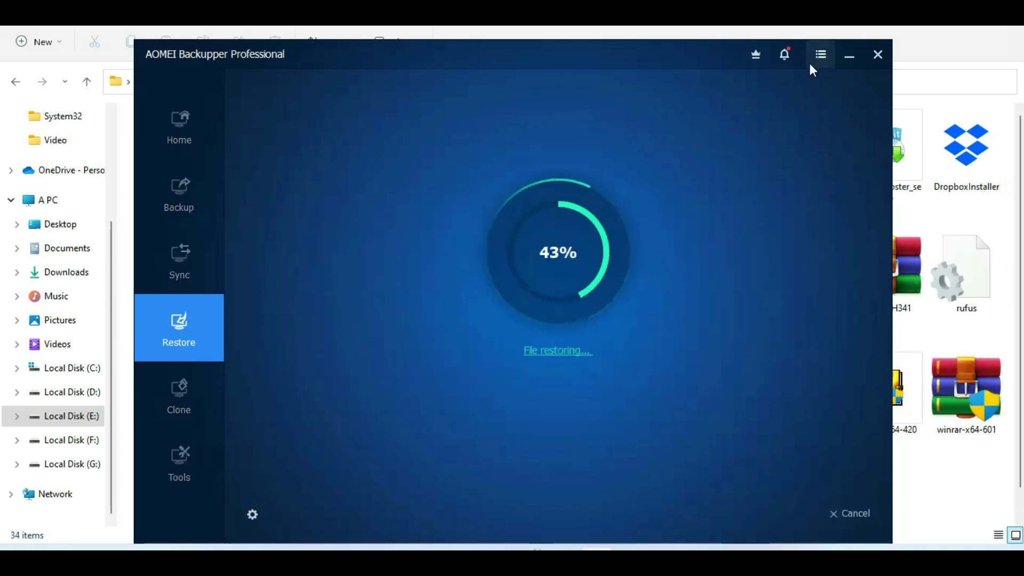
click(850, 56)
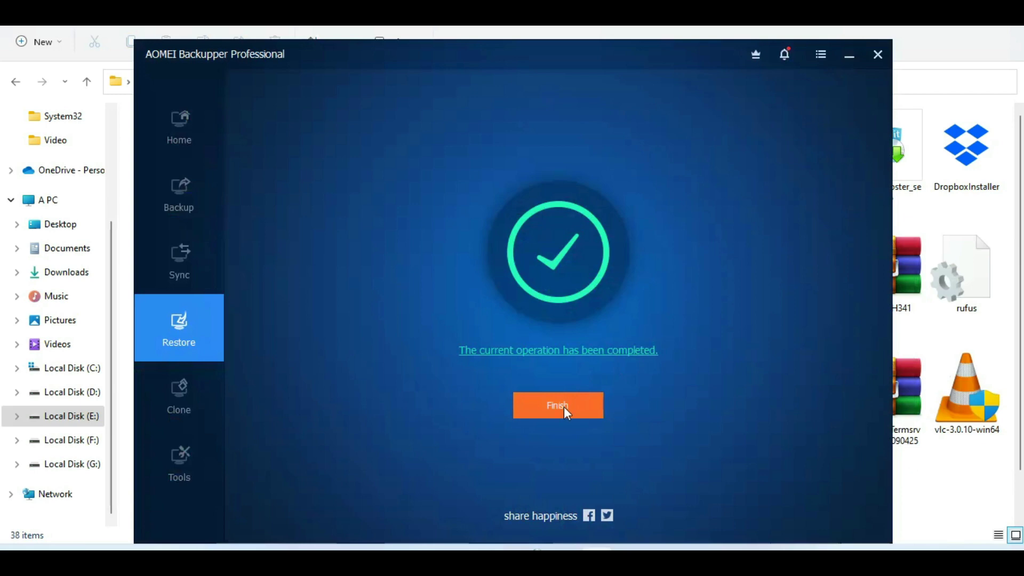
click(565, 408)
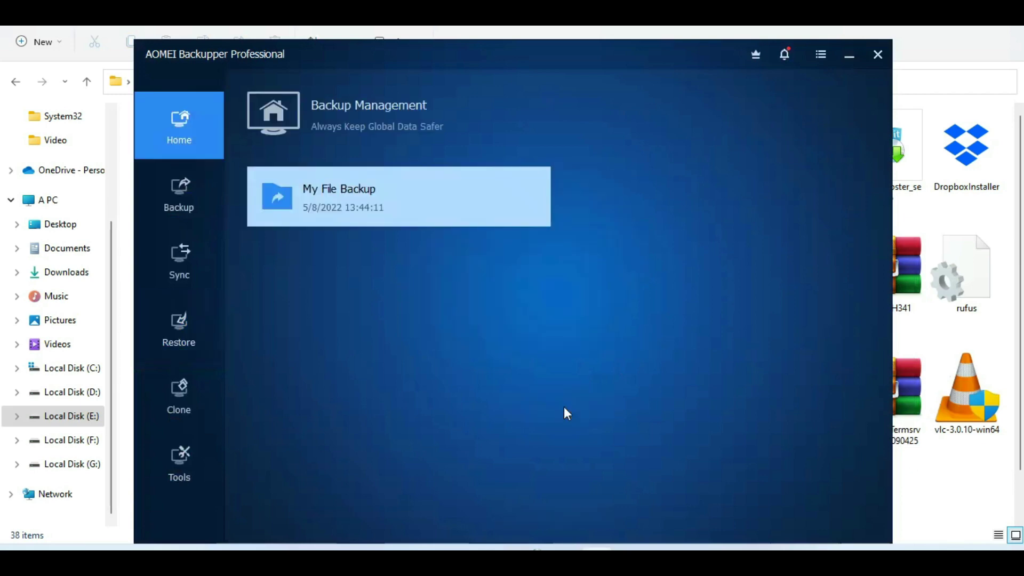
Check the restored files in the E:\Laptop Software folder and return to AOMEI Backupper.
click(954, 490)
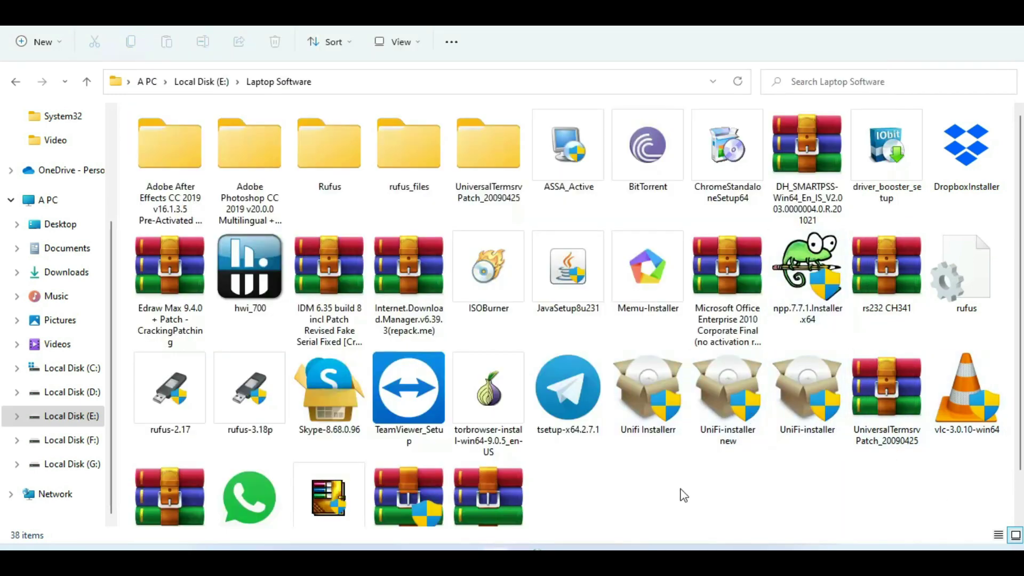
key(alt+Tab)
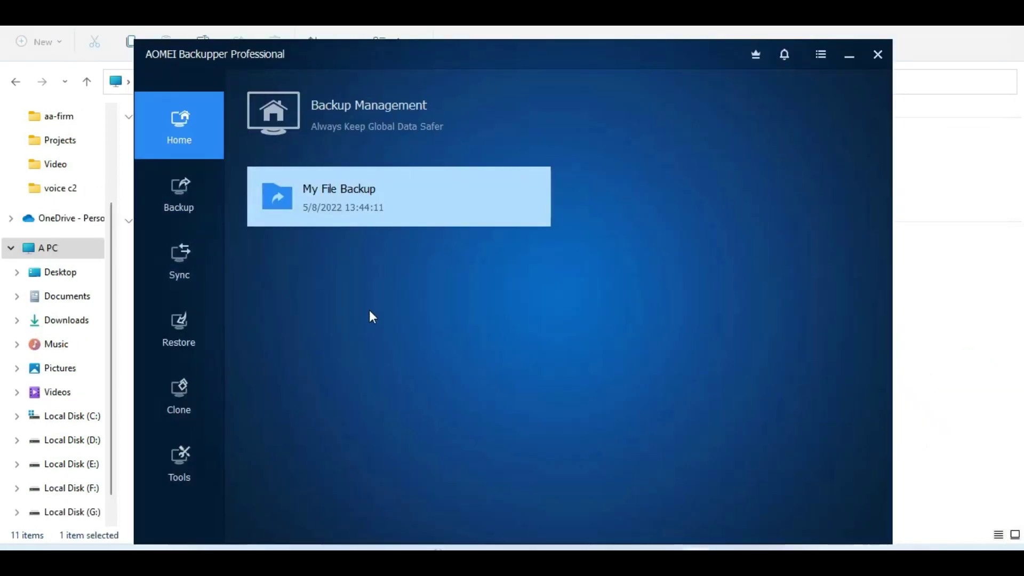
Set up a new partition backup with partition E: on Disk0 as the source.
click(189, 202)
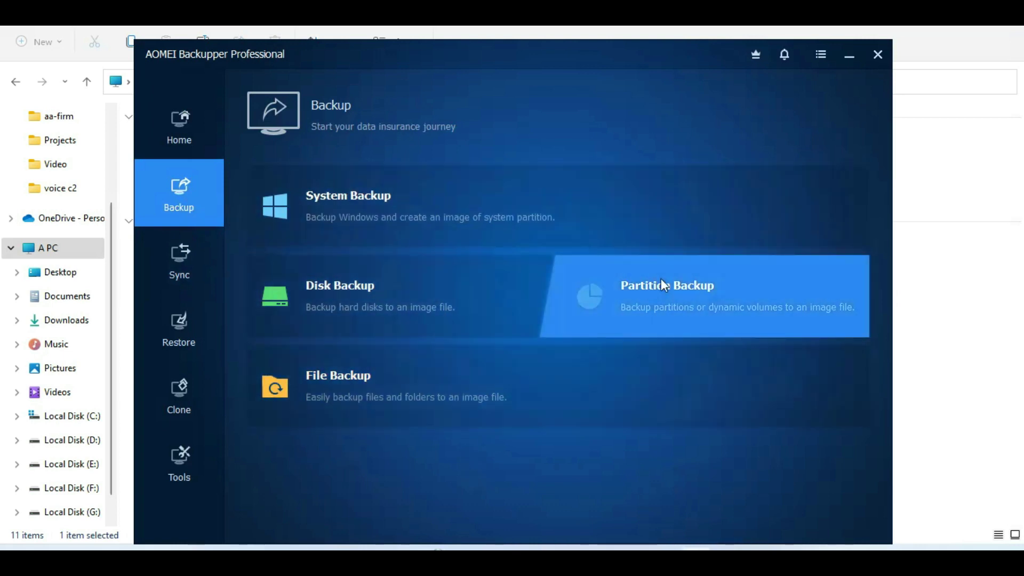
click(662, 282)
click(555, 246)
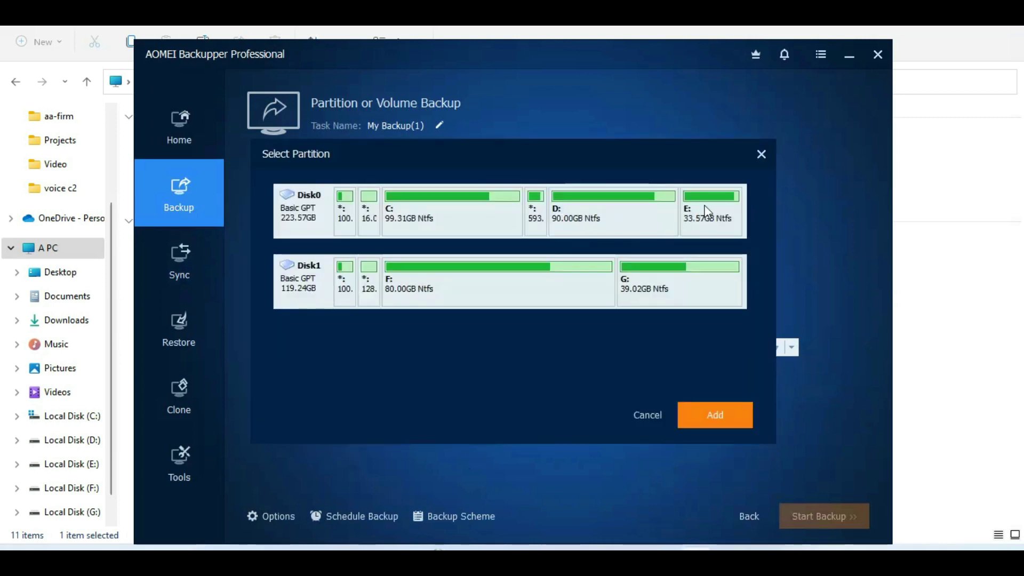
click(705, 208)
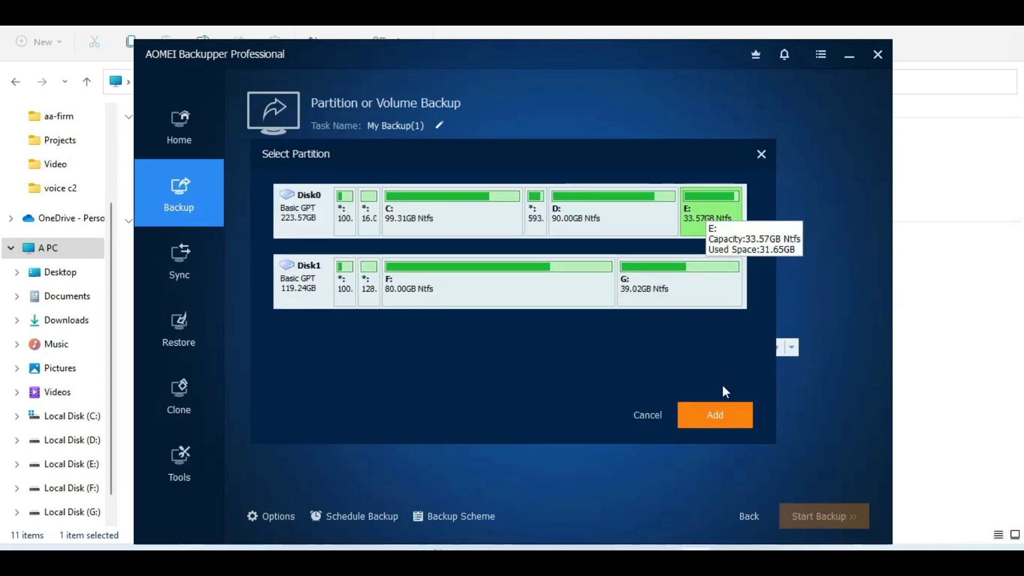
click(721, 414)
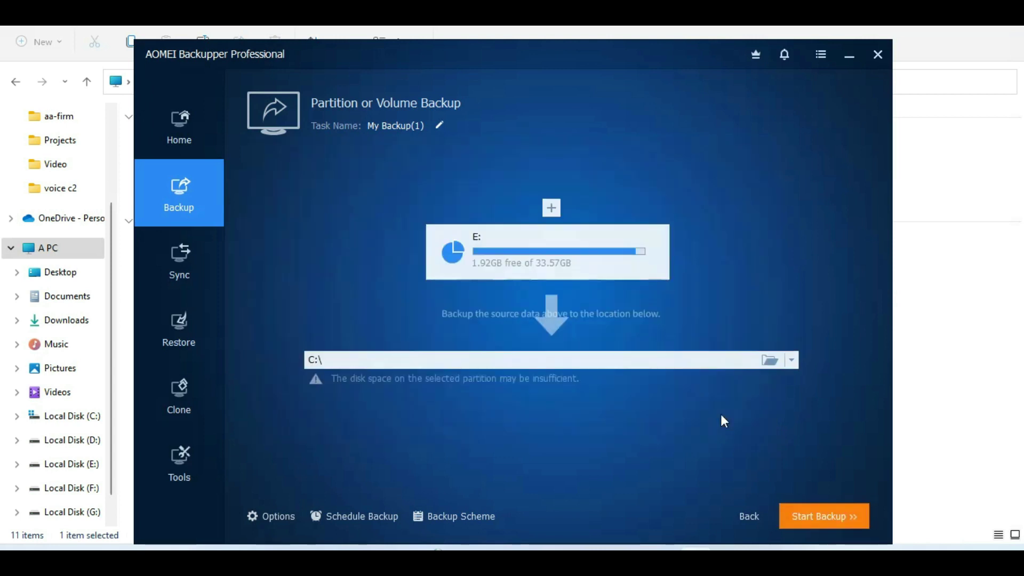
Create a folder named Drive E in F:\Backup\Folder Backup Software while browsing for the backup destination.
click(770, 361)
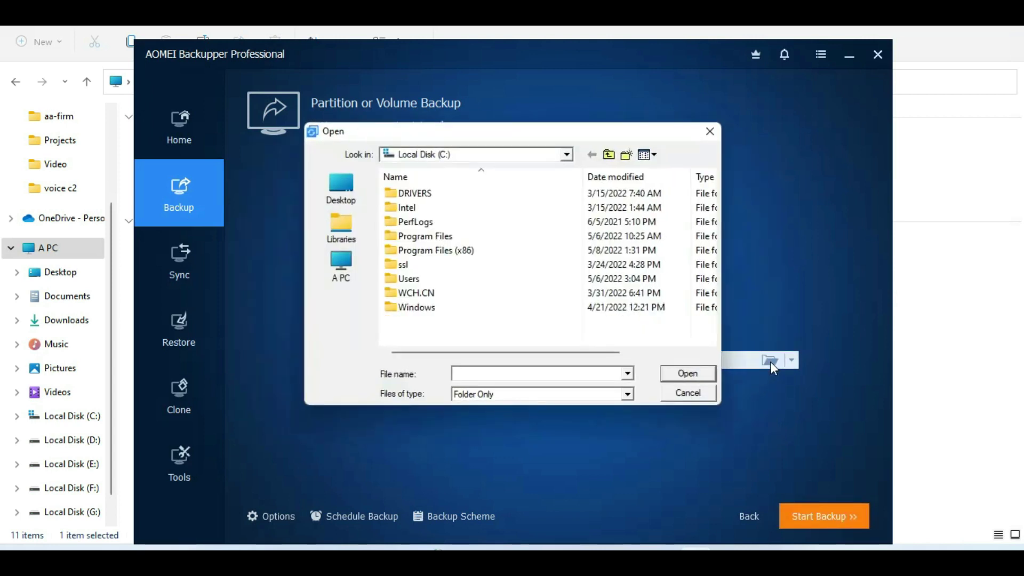
click(347, 267)
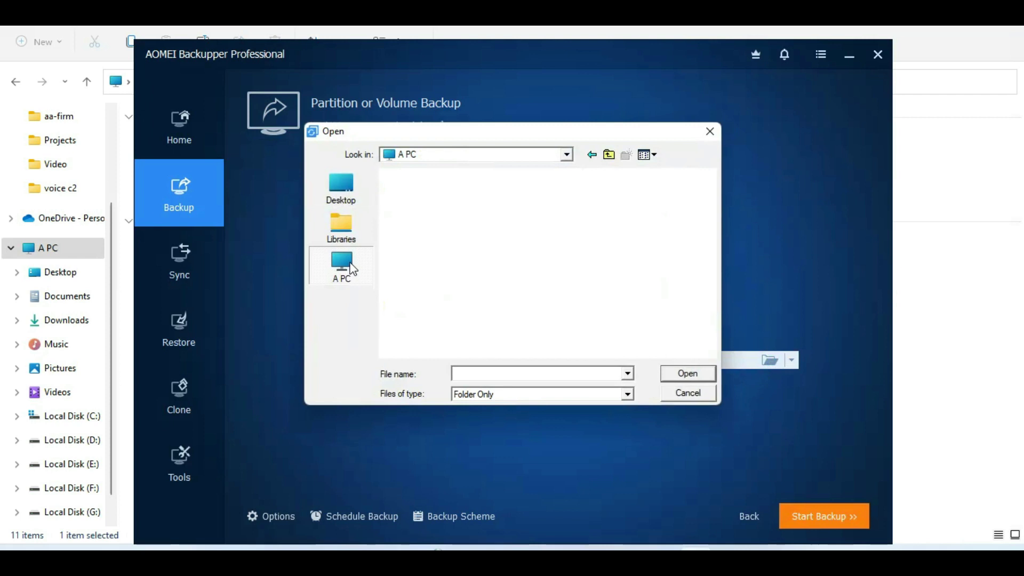
scroll(714, 314, down, 3)
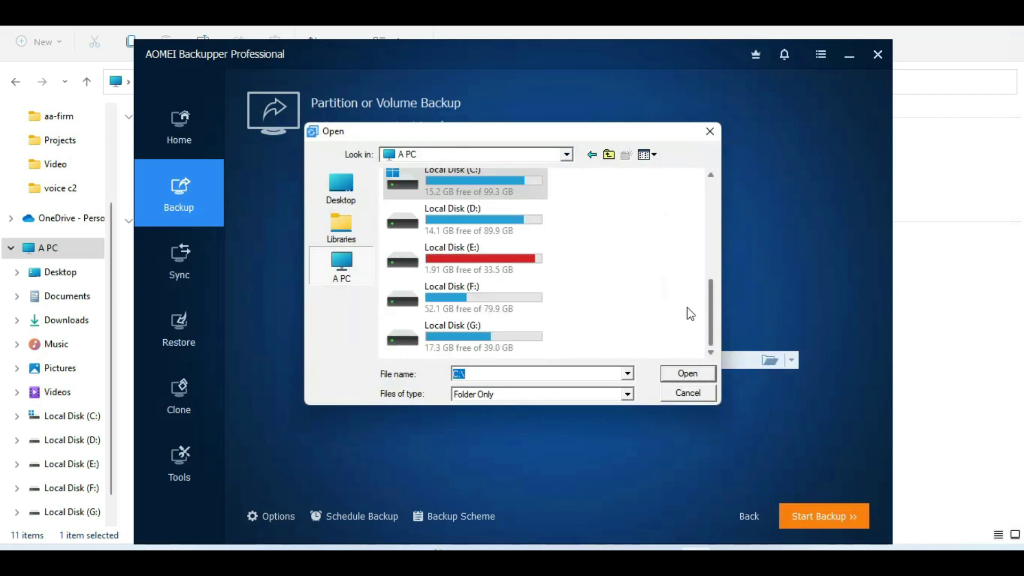
click(474, 300)
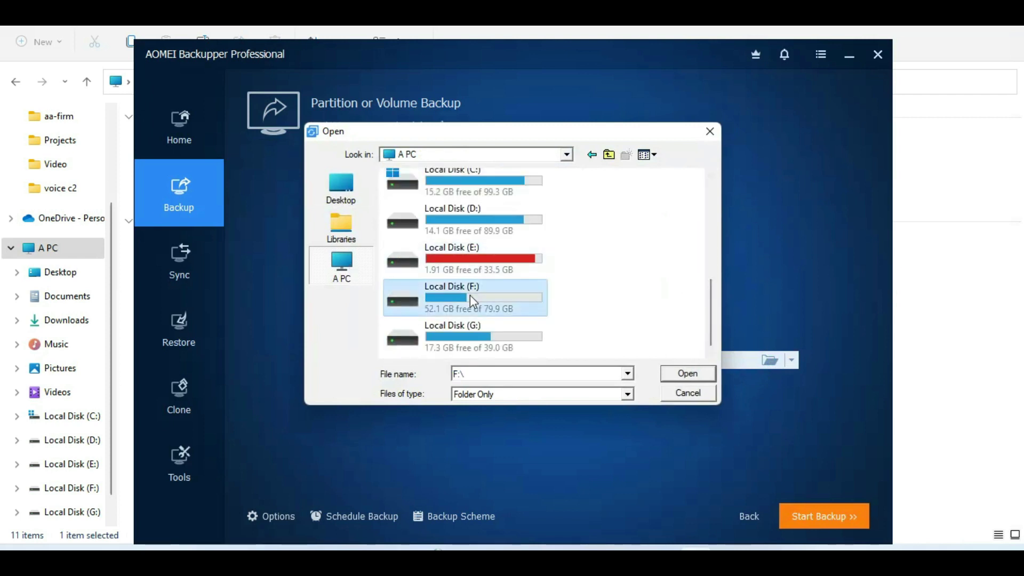
double_click(474, 300)
double_click(434, 207)
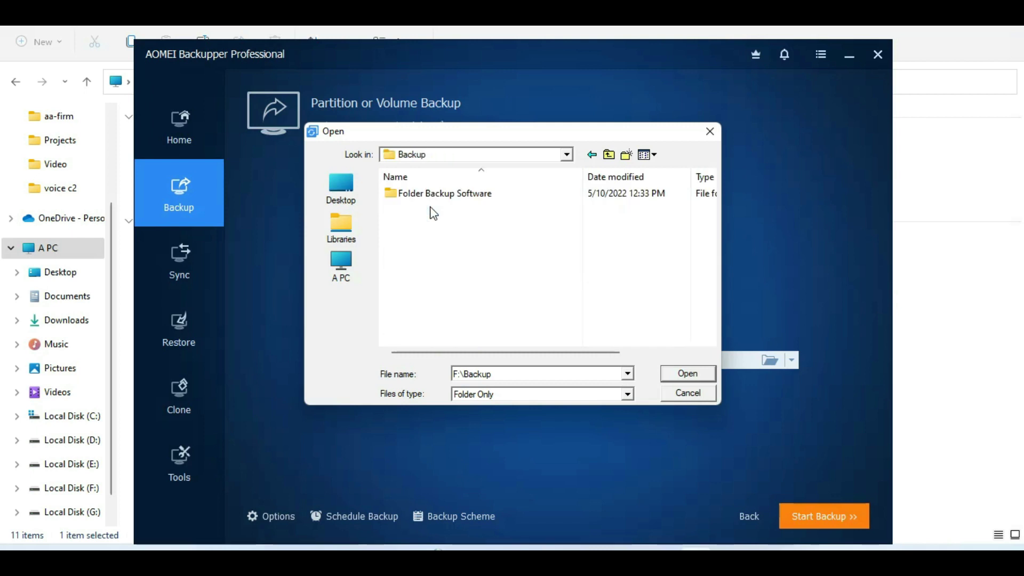
double_click(446, 199)
right_click(454, 241)
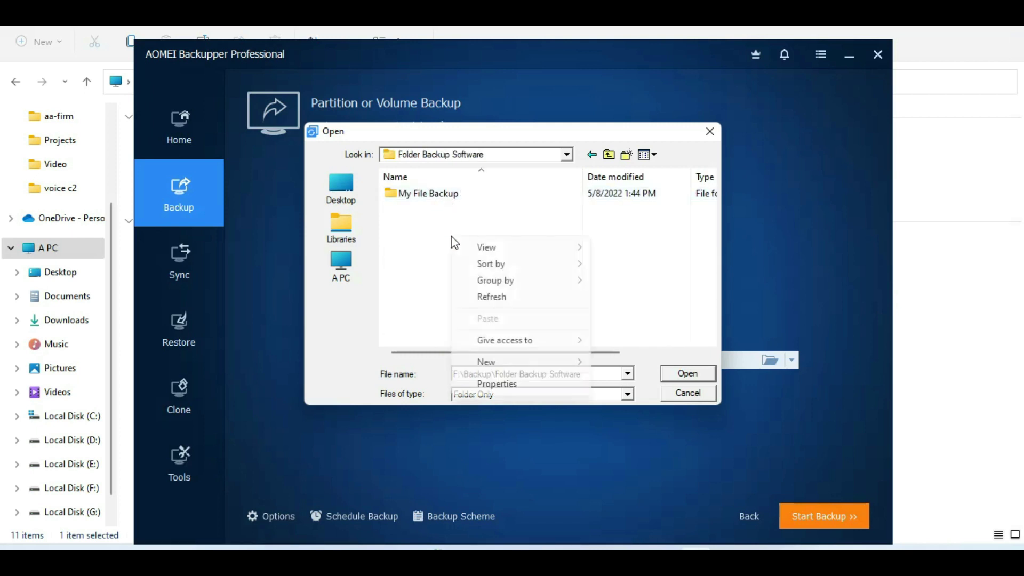
click(629, 360)
text(Drive E)
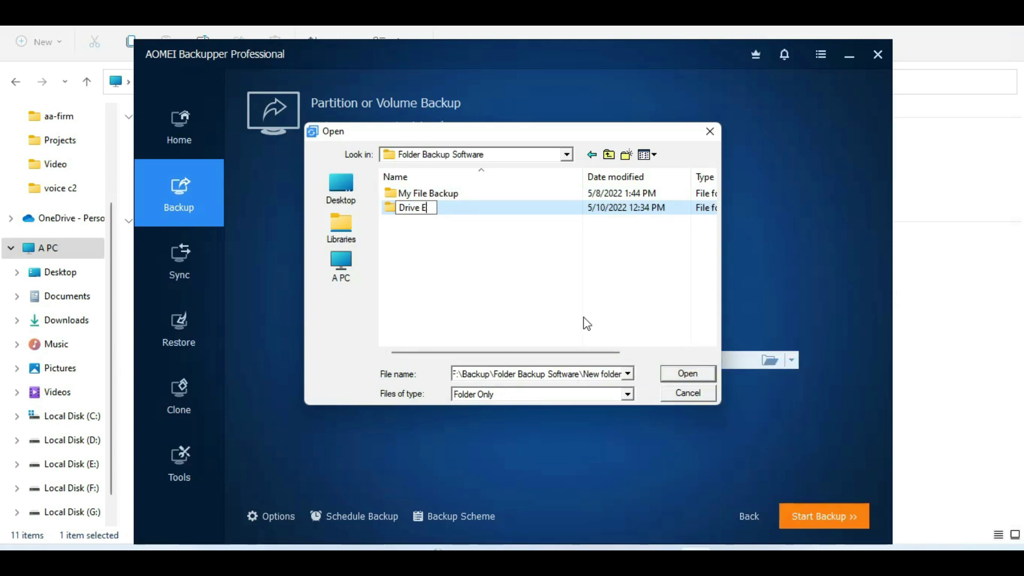
click(688, 374)
click(687, 392)
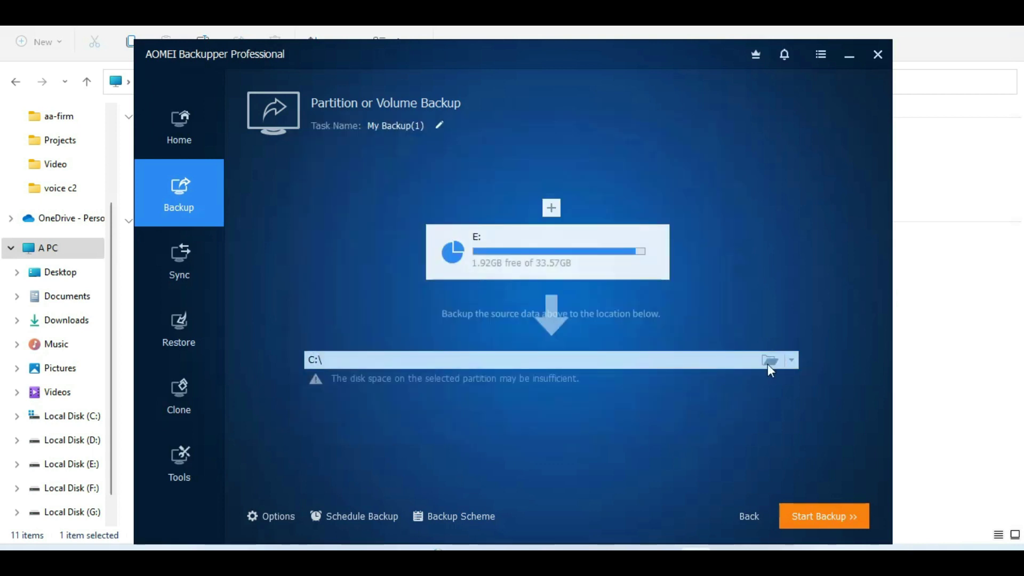
Set the backup destination to F:\Backup\Folder Backup Software\Drive E and run the partition backup to completion.
click(767, 364)
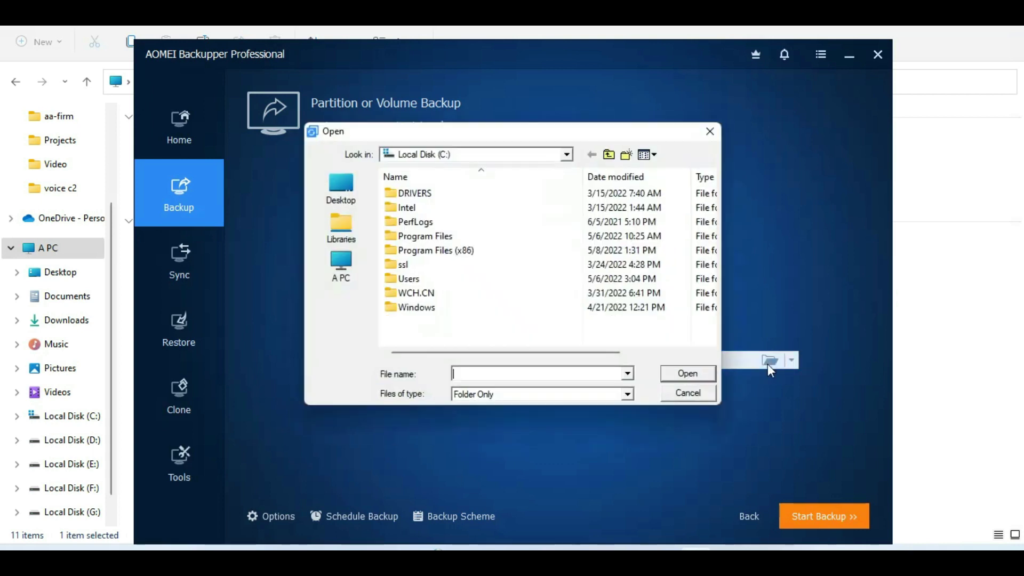
click(342, 265)
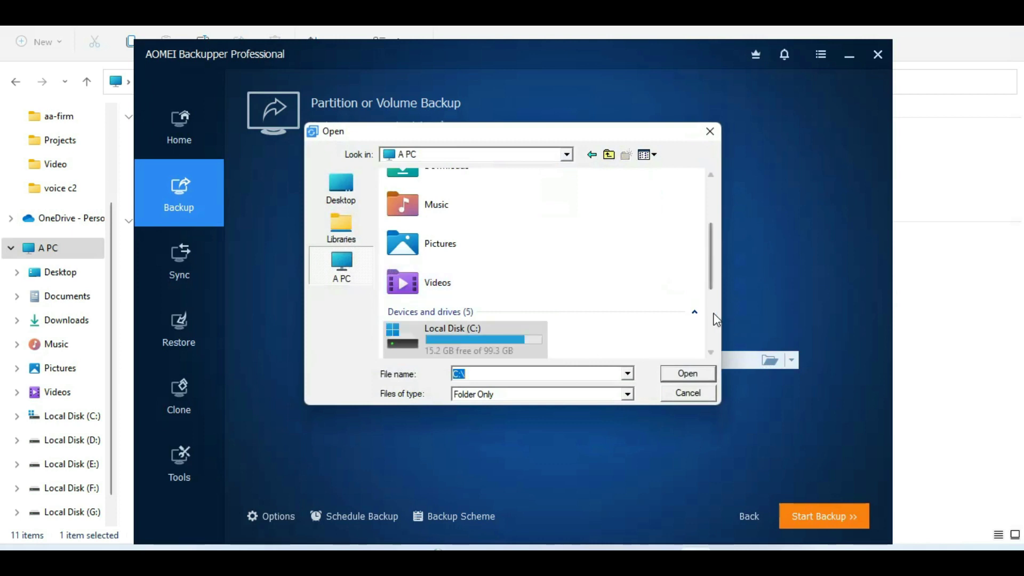
scroll(716, 315, down, 3)
click(442, 257)
double_click(463, 294)
double_click(451, 218)
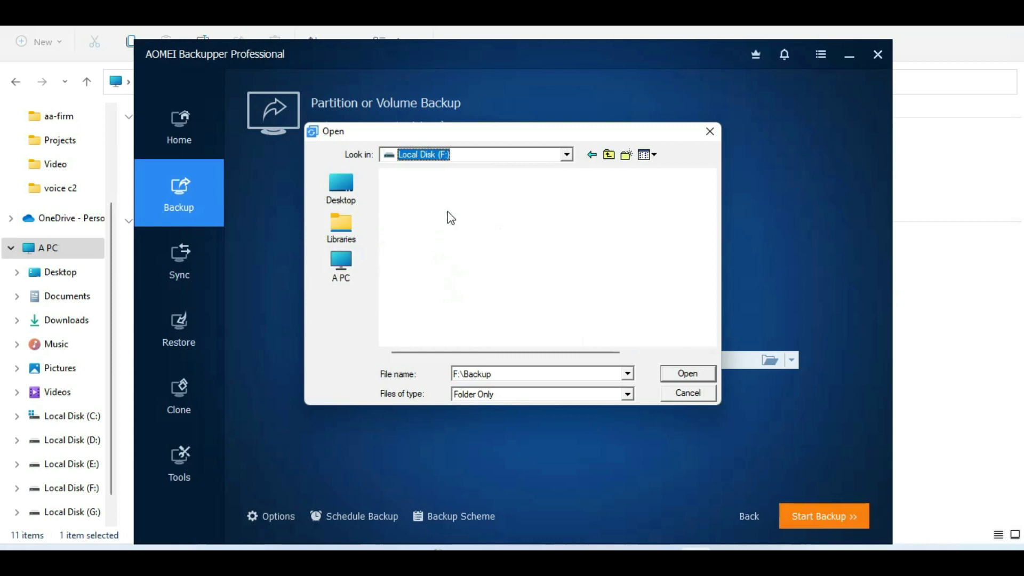
double_click(447, 196)
click(441, 197)
double_click(441, 198)
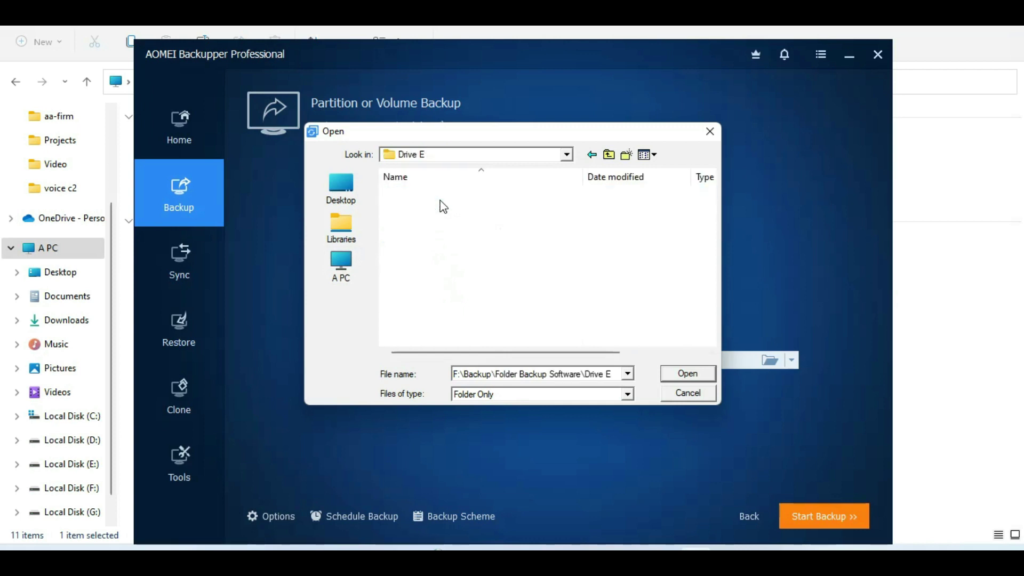
click(694, 376)
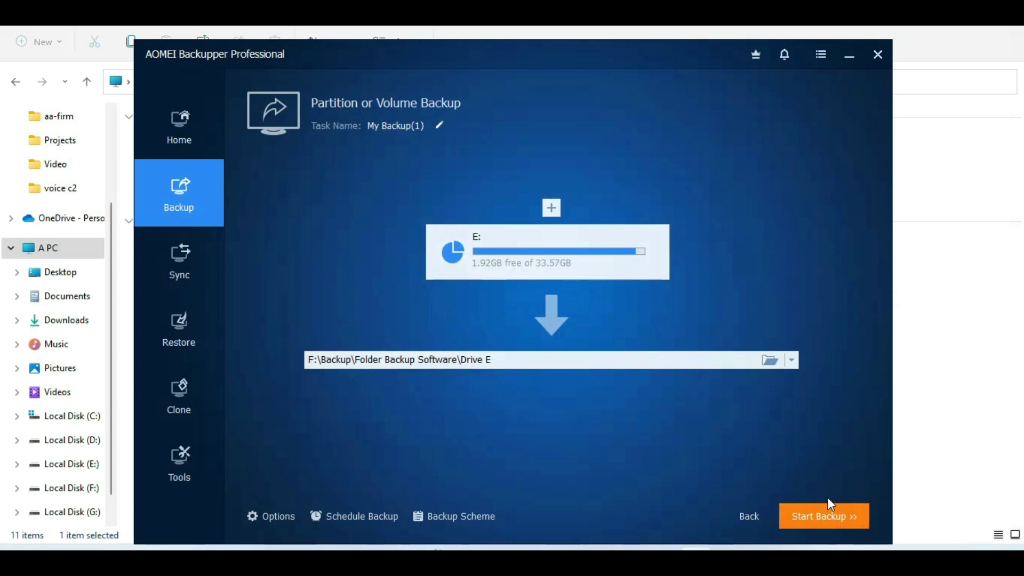
click(824, 519)
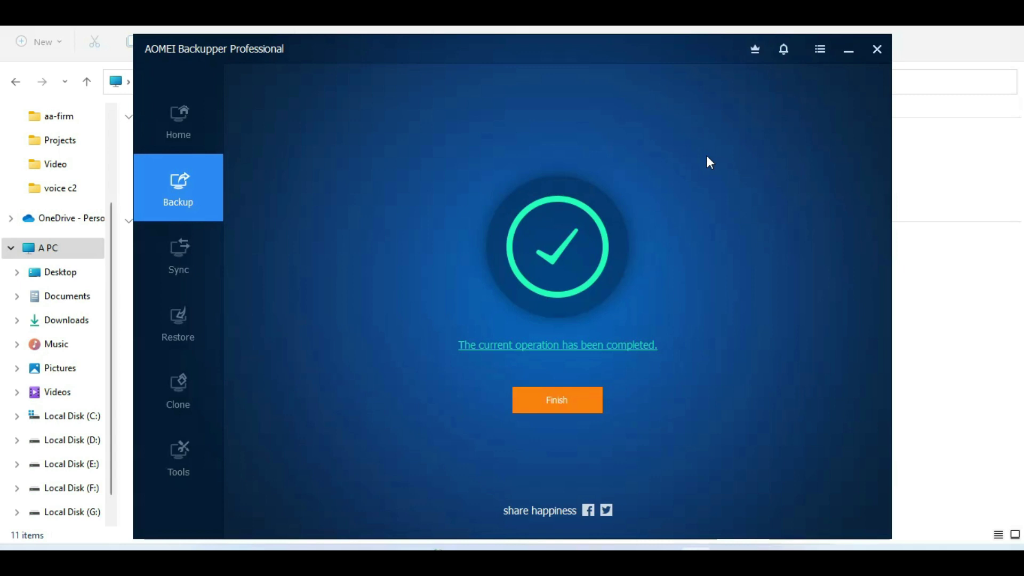
click(568, 400)
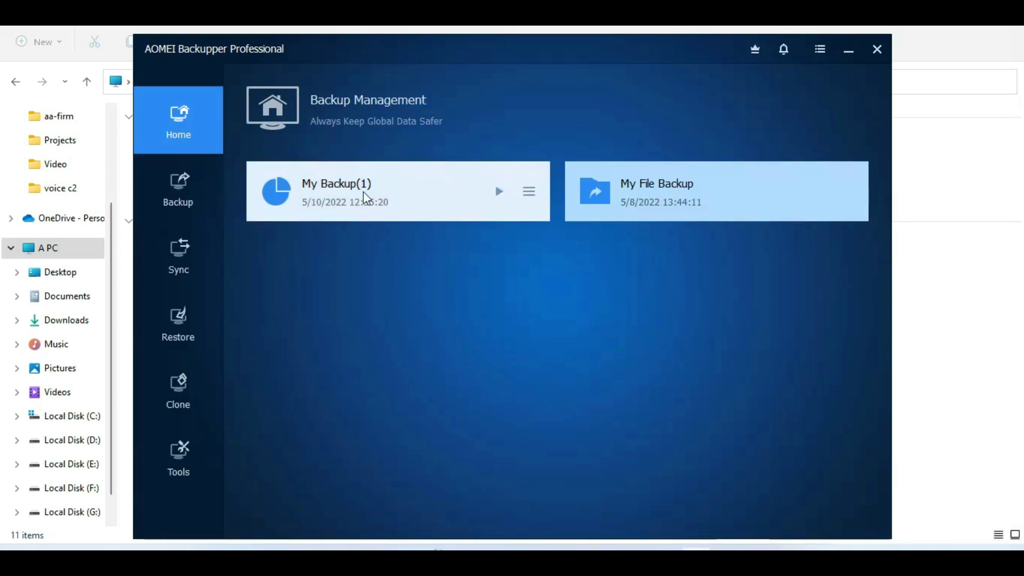
Review the schedule settings of the My Backup(1) task, trying the schedule option on and off, and close them.
click(530, 197)
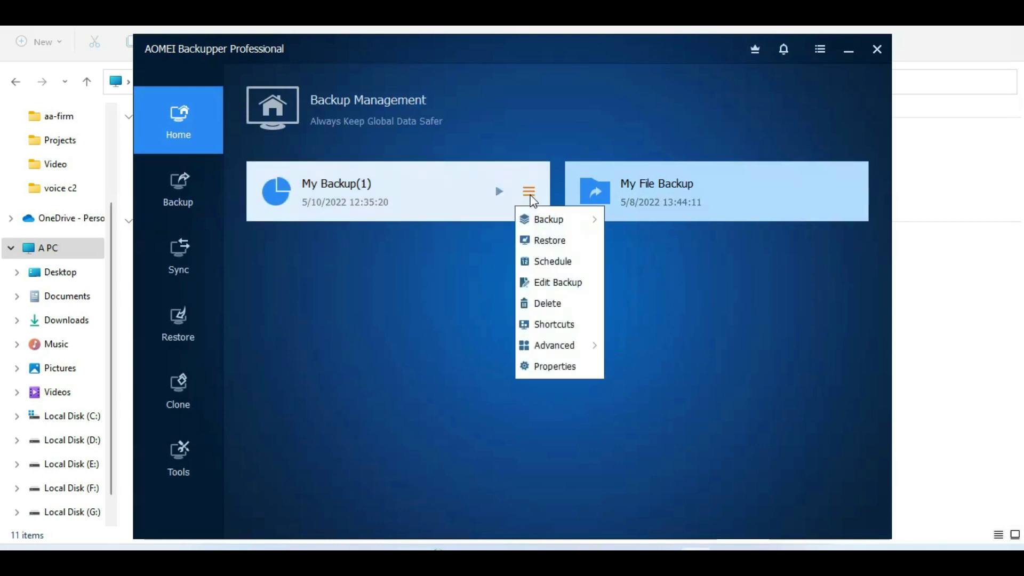
click(563, 268)
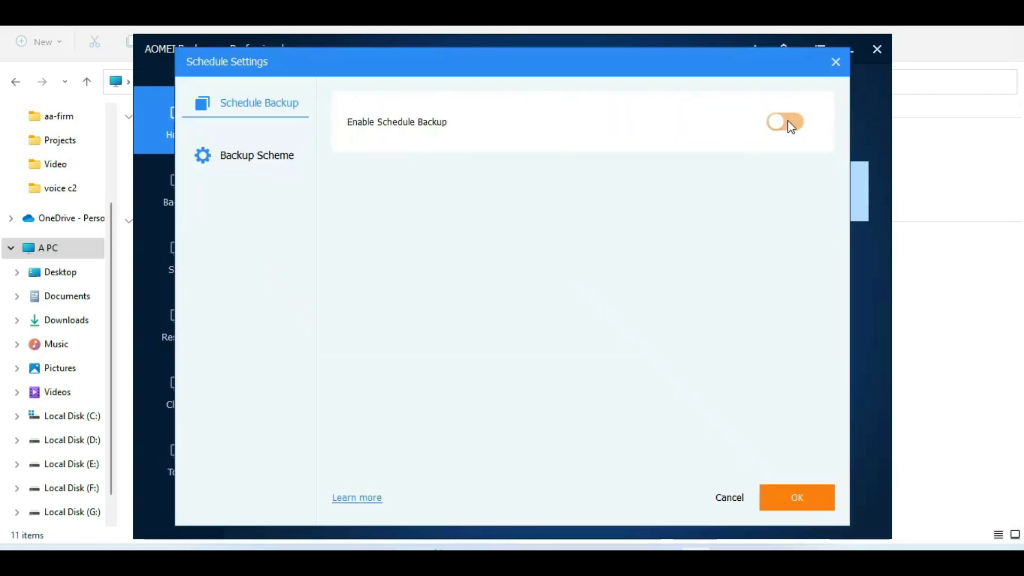
click(788, 122)
click(790, 122)
click(836, 62)
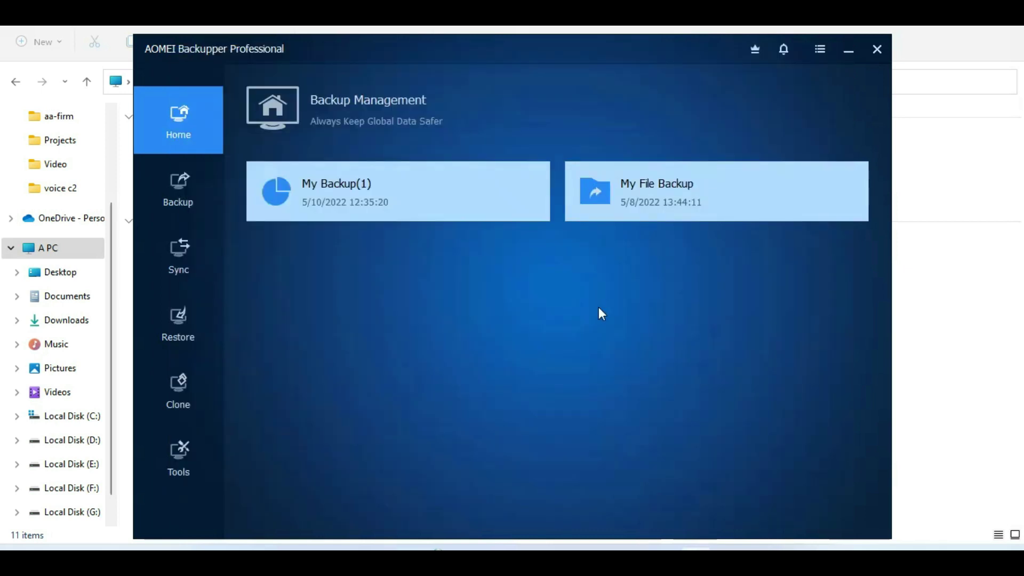
Switch to File Explorer, open Local Disk (E:) and delete the Net Monitor for Employees Professional 5.6.7 archive.
click(947, 357)
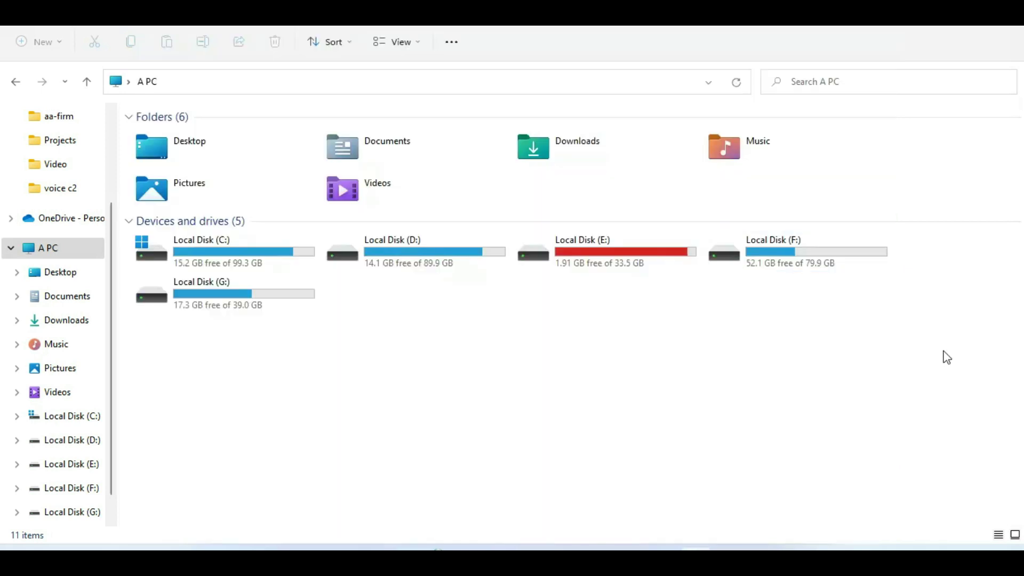
double_click(660, 265)
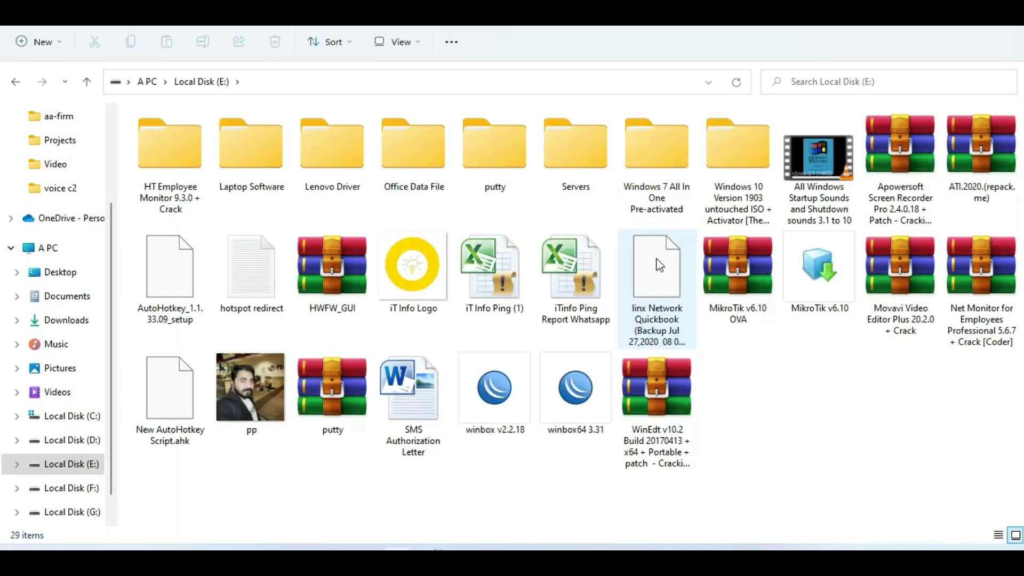
click(670, 184)
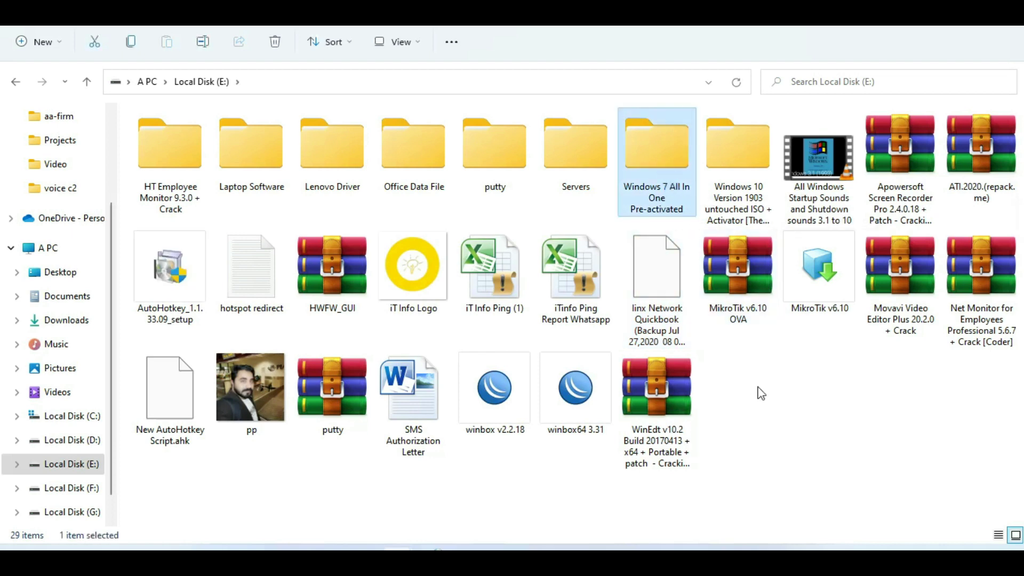
click(750, 189)
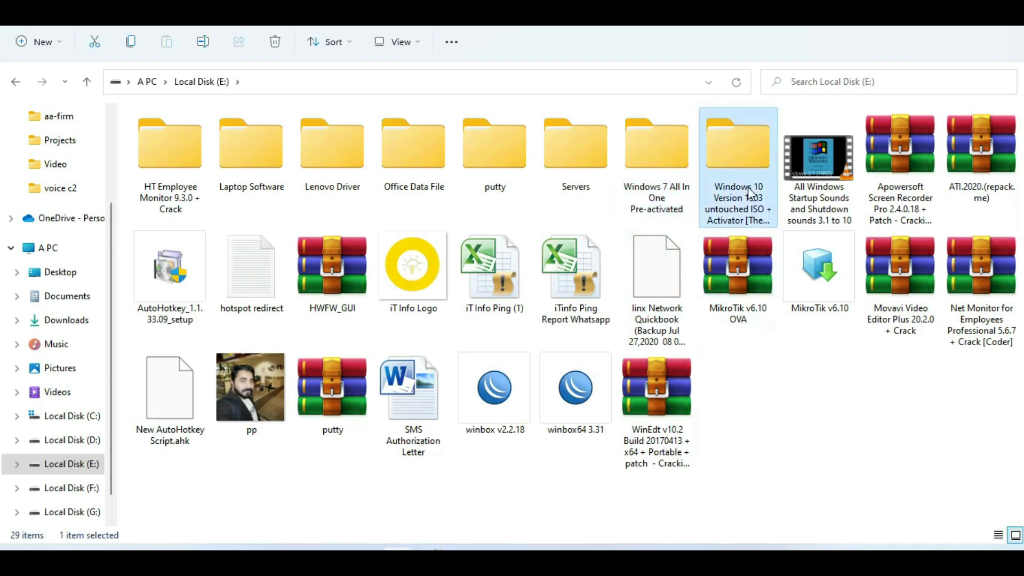
click(872, 472)
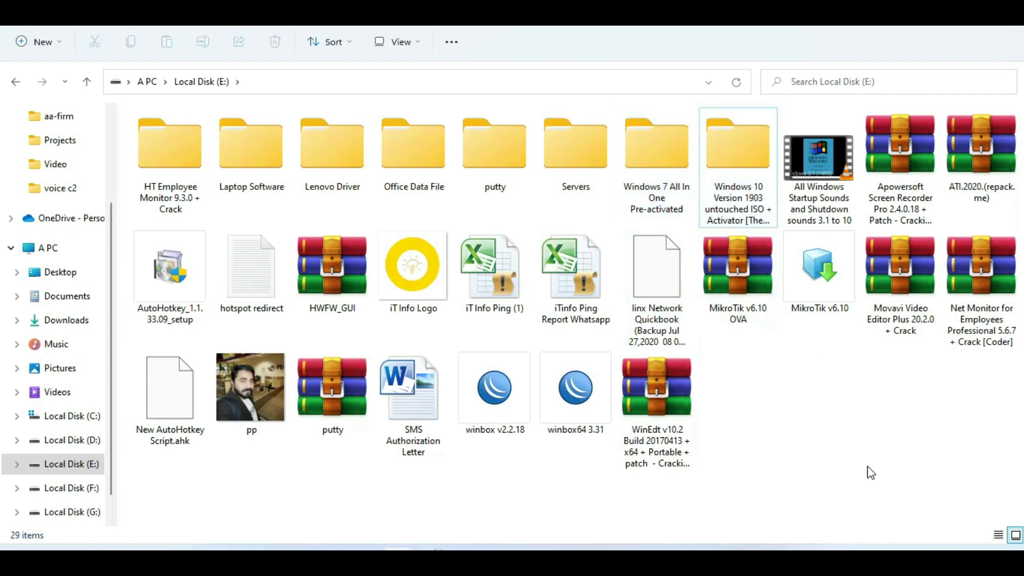
click(967, 330)
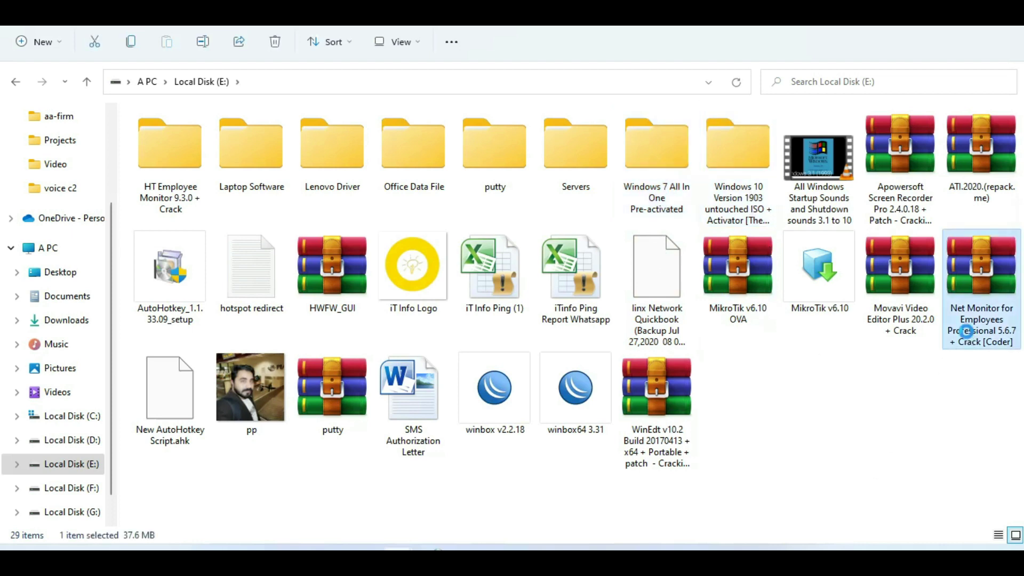
key(Delete)
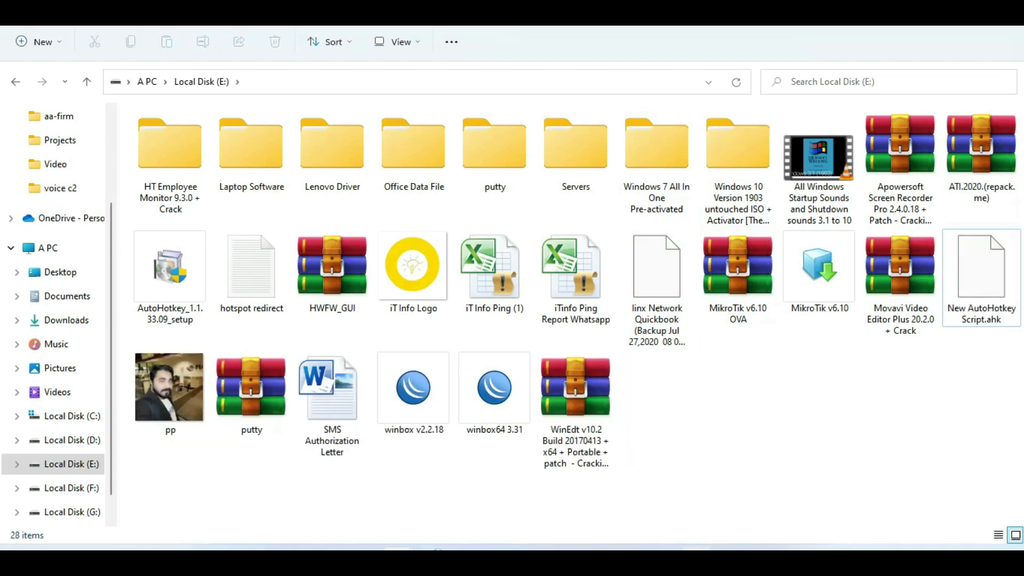
Switch back to AOMEI Backupper, start restoring the partition image from the My Backup(1) task and proceed to choosing its destination.
click(696, 550)
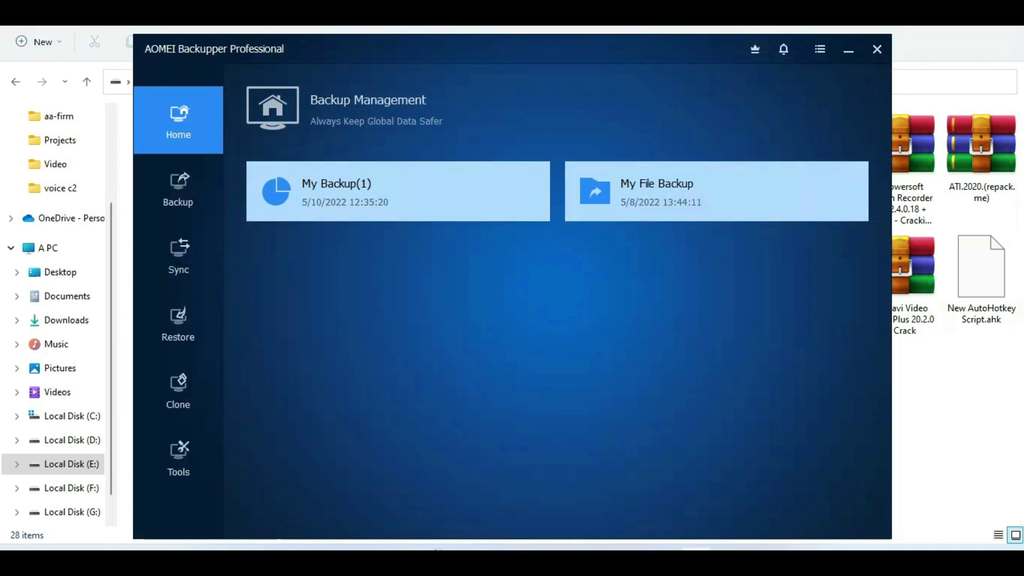
click(177, 320)
click(459, 313)
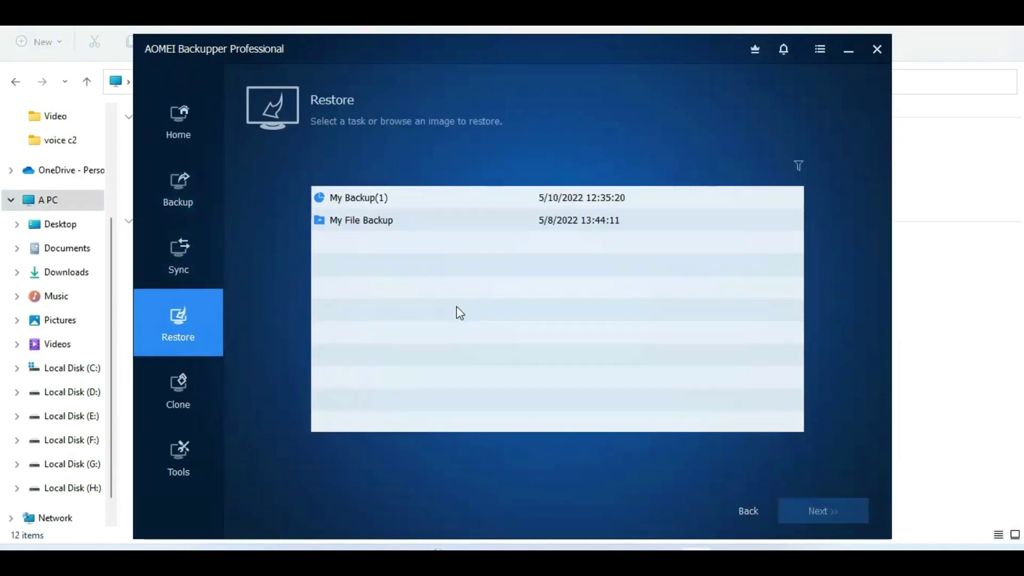
click(414, 206)
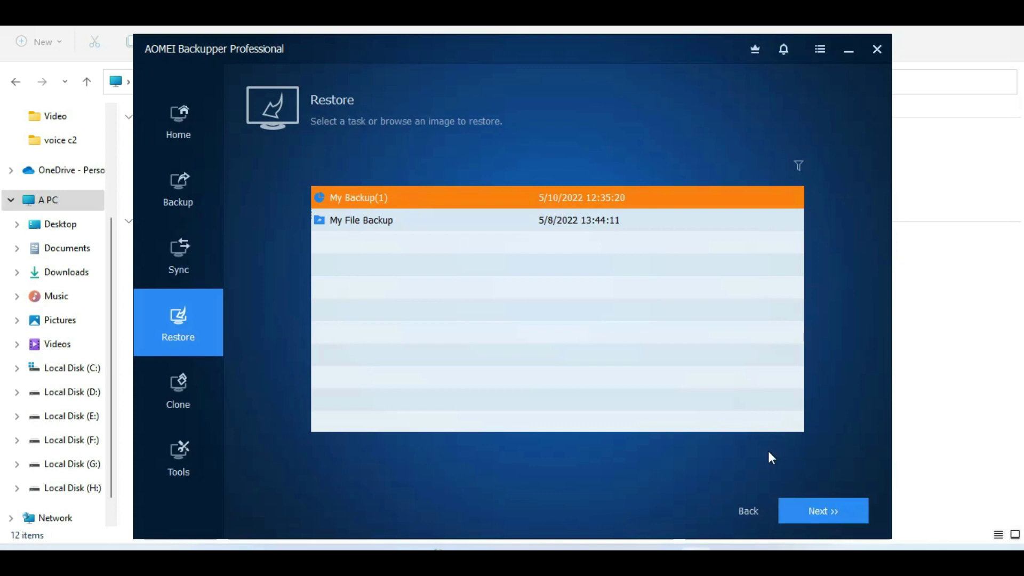
click(831, 513)
click(505, 224)
click(824, 510)
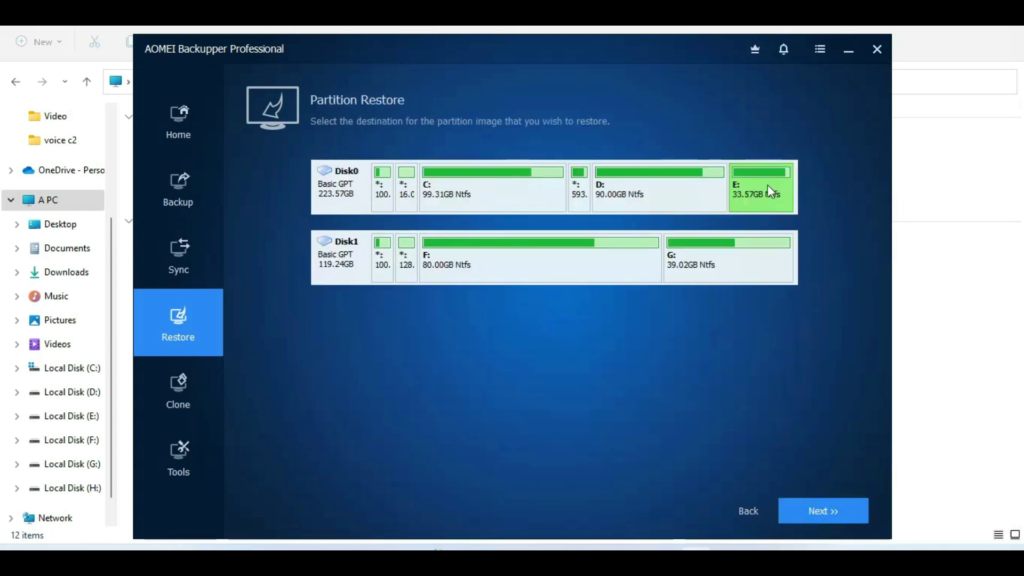
Restore the partition image onto partition E: on Disk0, accepting the overwrite of its contents, and finish once the restore completes.
click(833, 504)
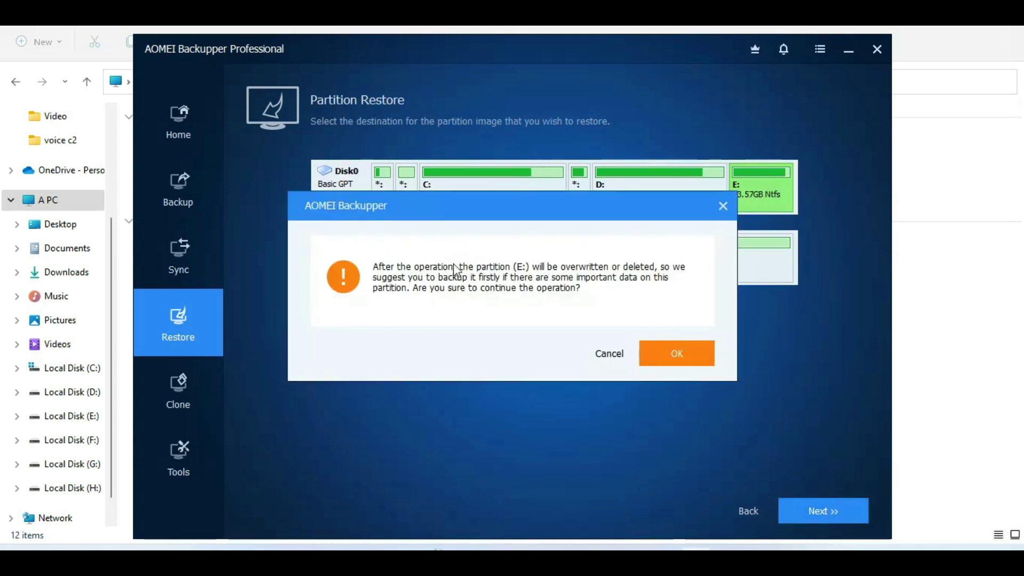
click(668, 353)
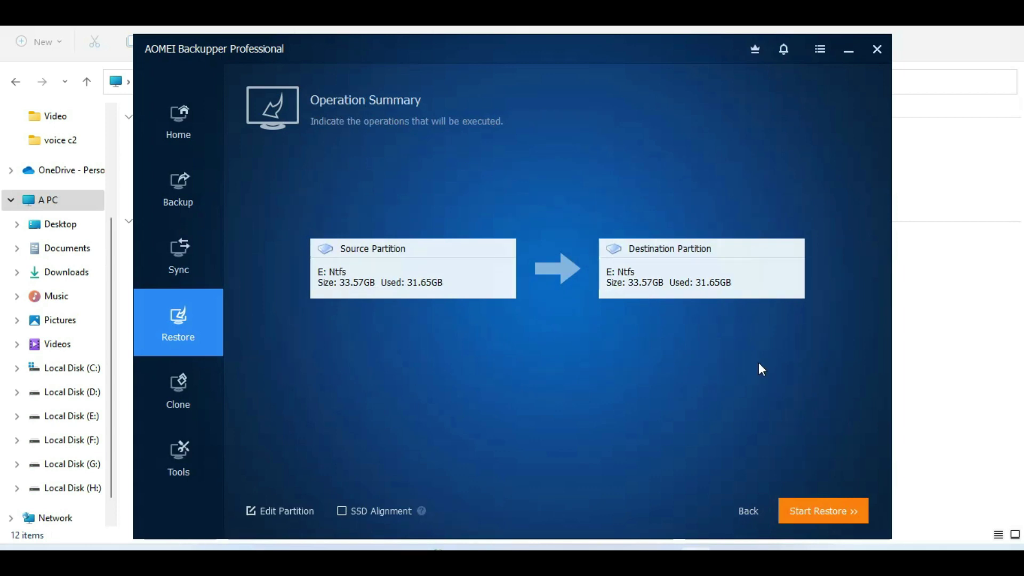
click(819, 511)
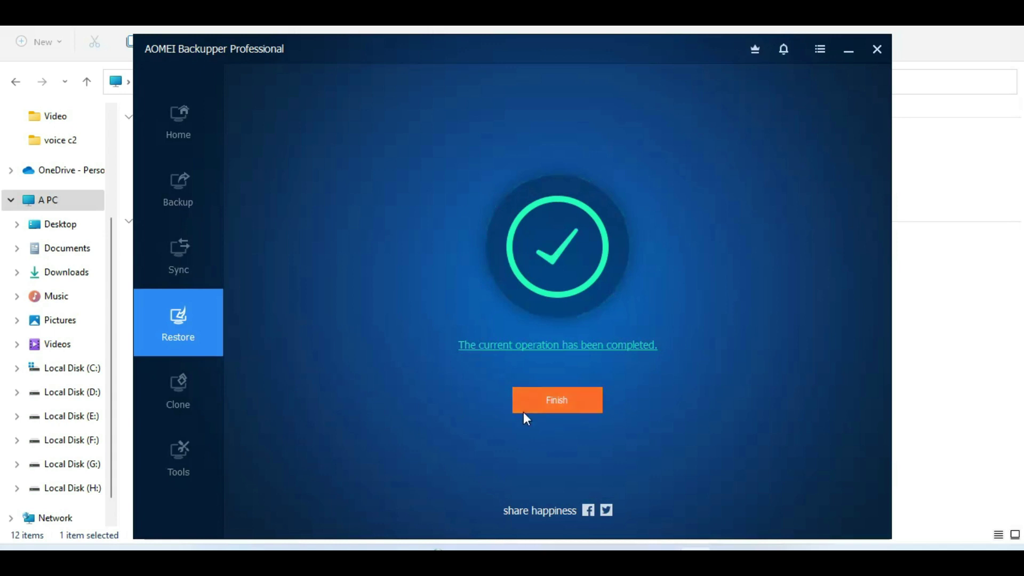
click(543, 408)
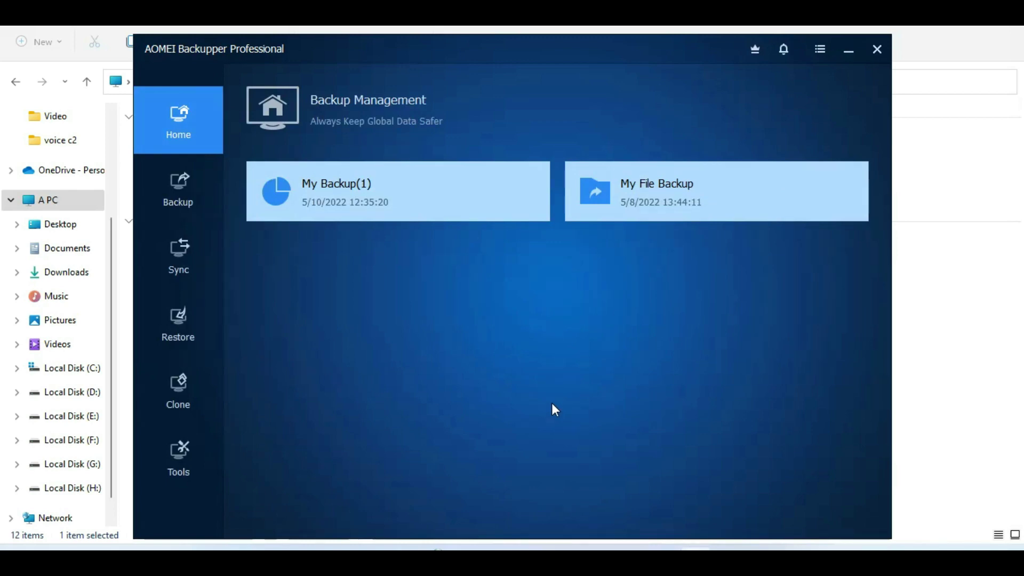
Switch to File Explorer, check Local Disk (E:) for the deleted Net Monitor for Employees Professional 5.6.7 archive, and return to A PC.
click(949, 357)
double_click(610, 254)
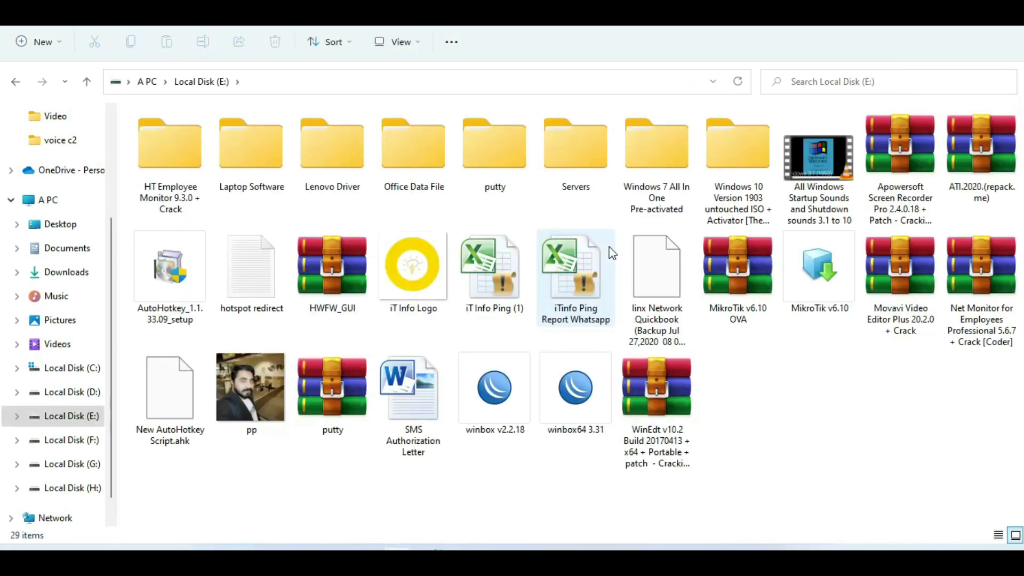
click(965, 344)
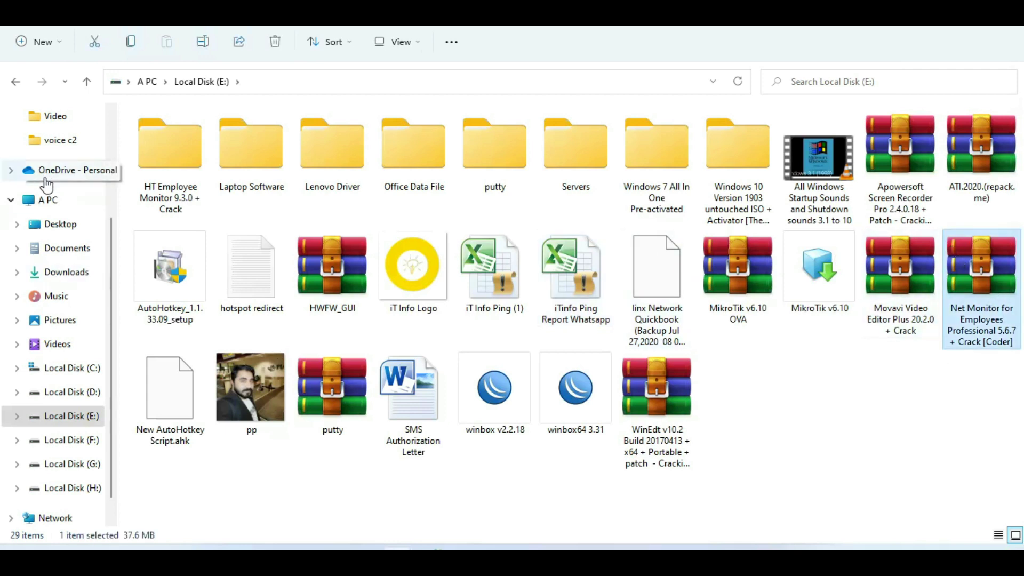
click(47, 200)
Switch back to AOMEI Backupper and display its collection of common and backup tools.
click(554, 330)
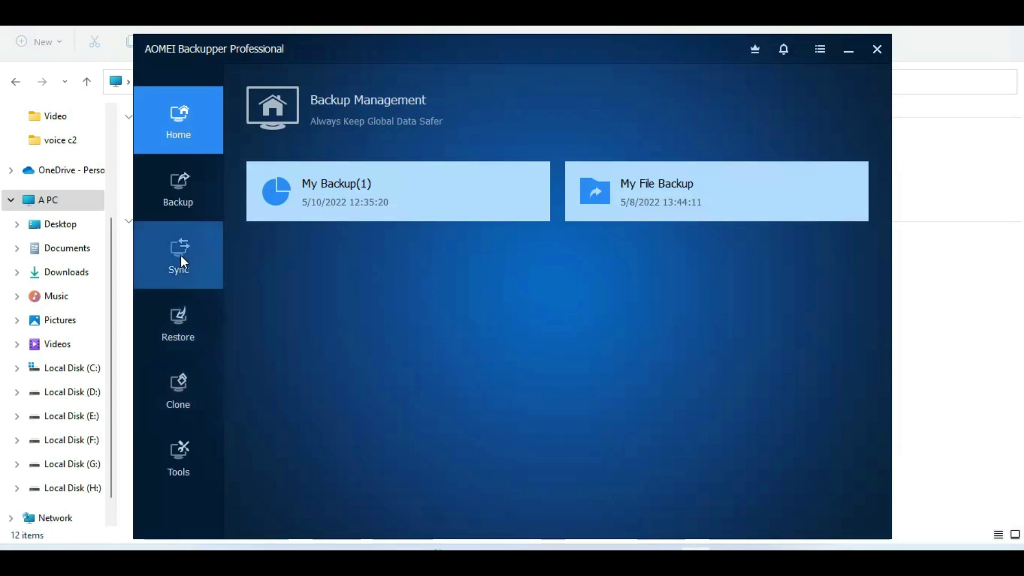
click(187, 451)
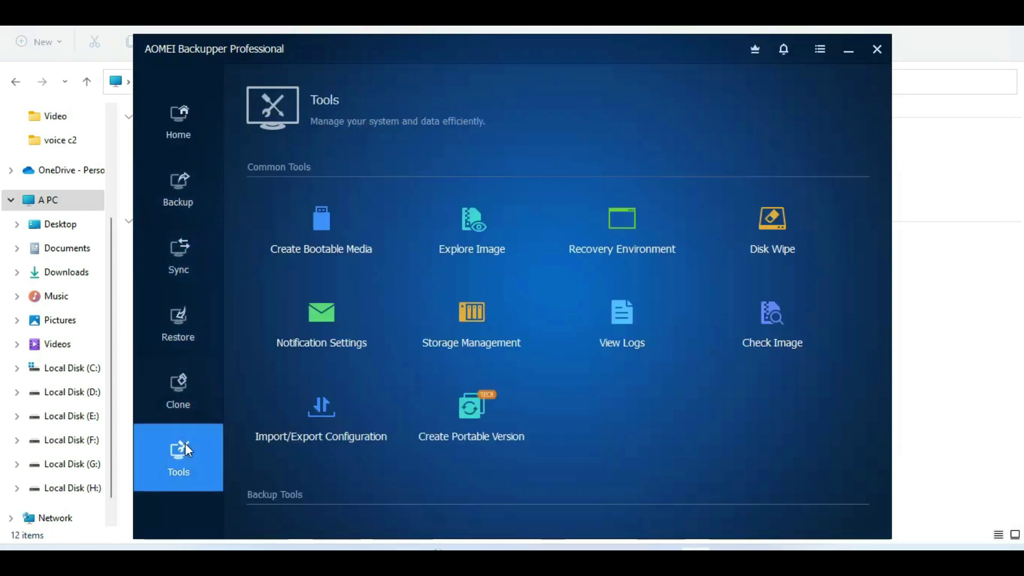